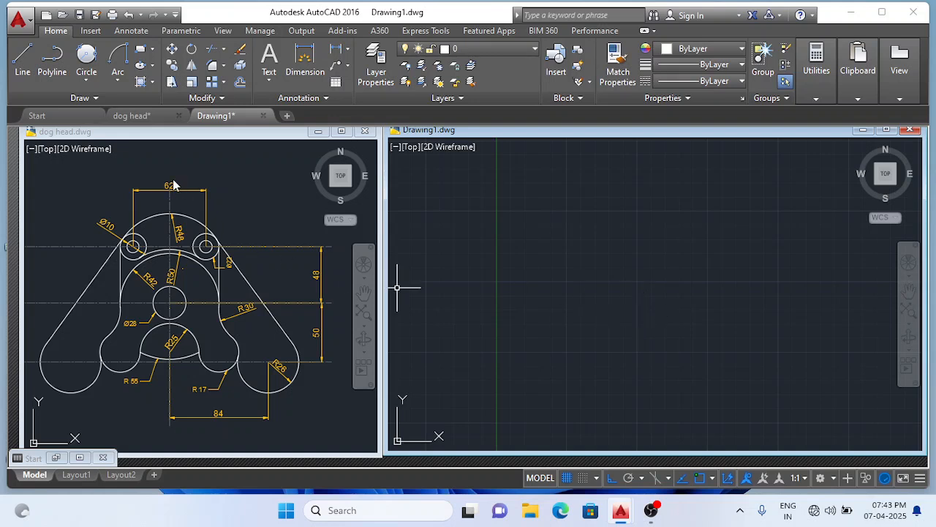
Draw a circle of diameter 28 in the empty drawing as the central hole.
click(87, 81)
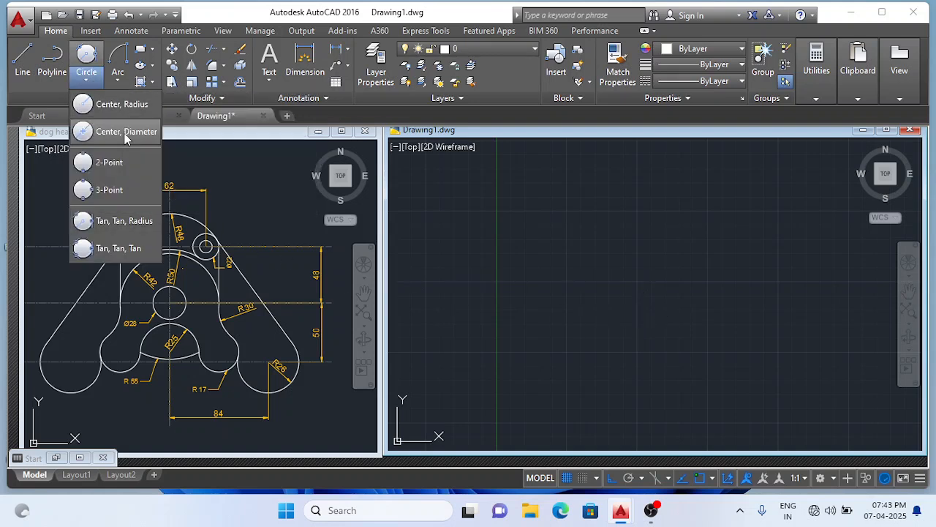
click(124, 133)
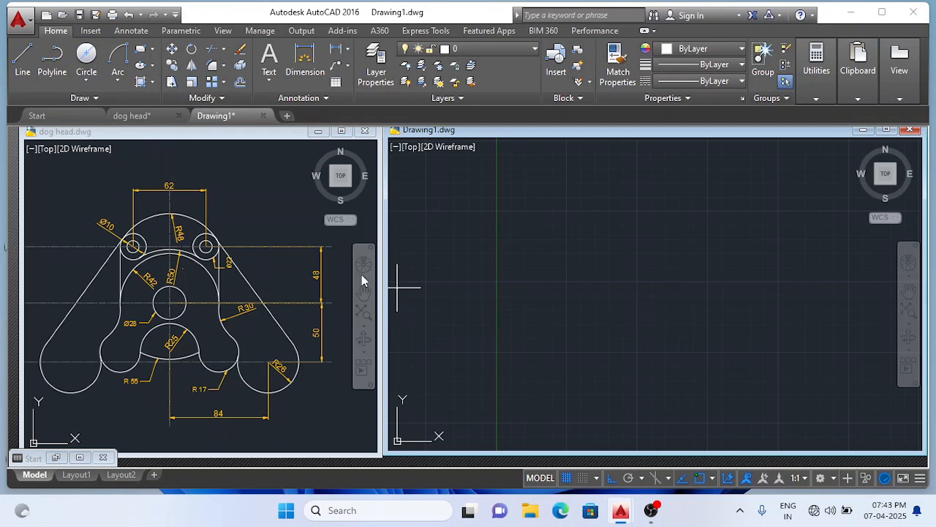
click(622, 256)
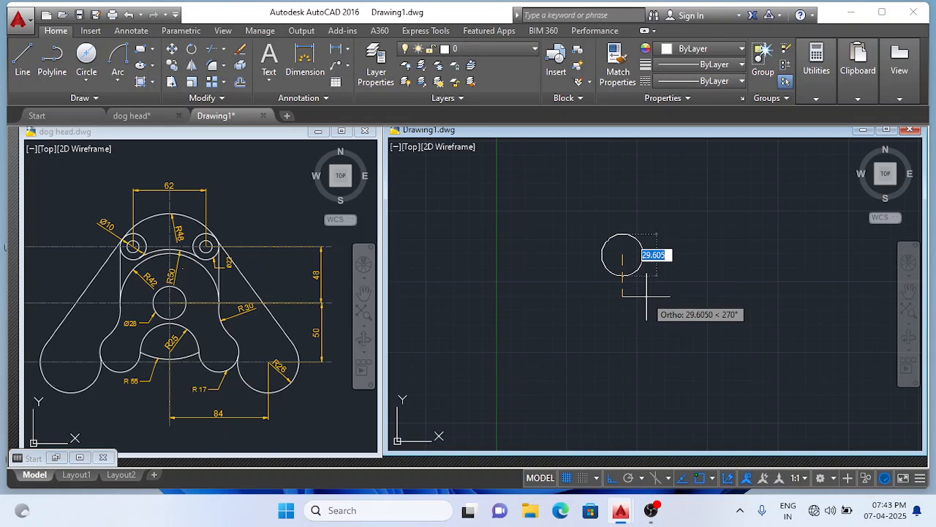
text(2)
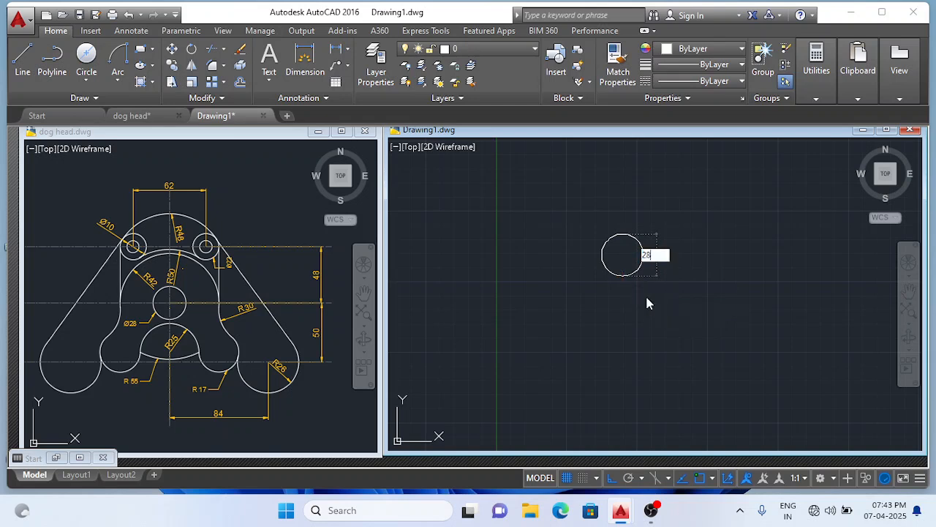
text(8)
key(Return)
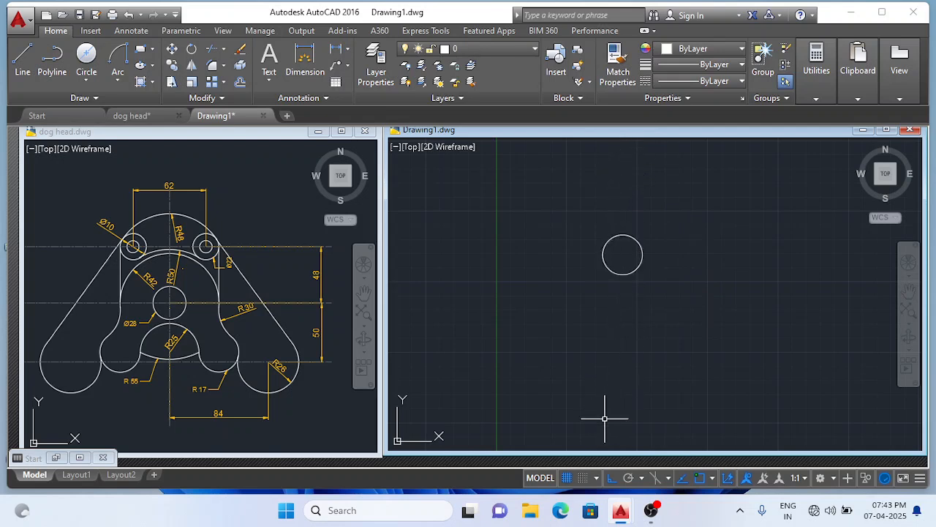
Draw a vertical and a horizontal centre line through the circle's centre, both extending well beyond the circle.
click(23, 60)
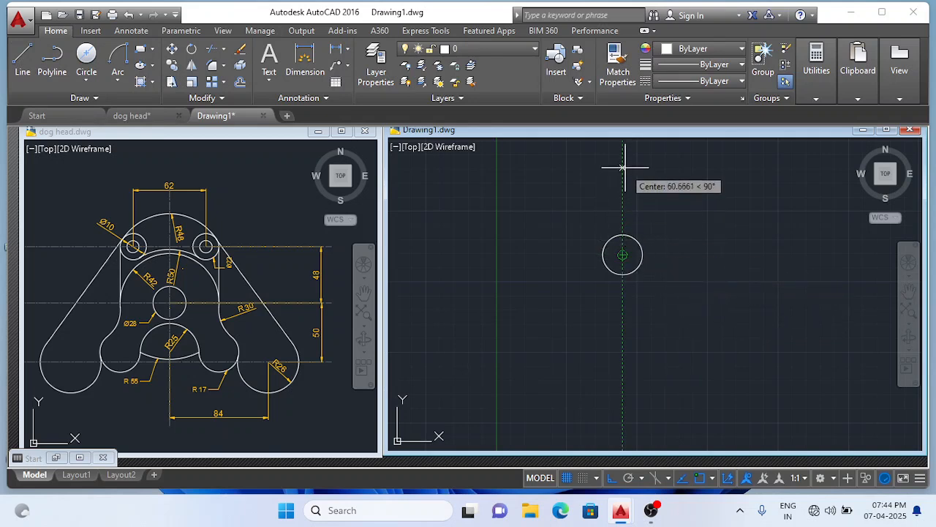
click(623, 145)
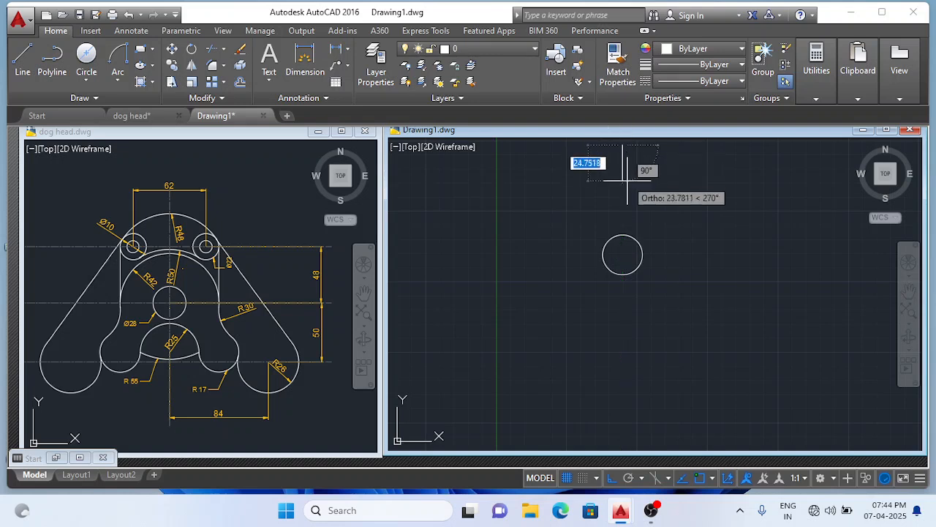
click(622, 440)
key(Escape)
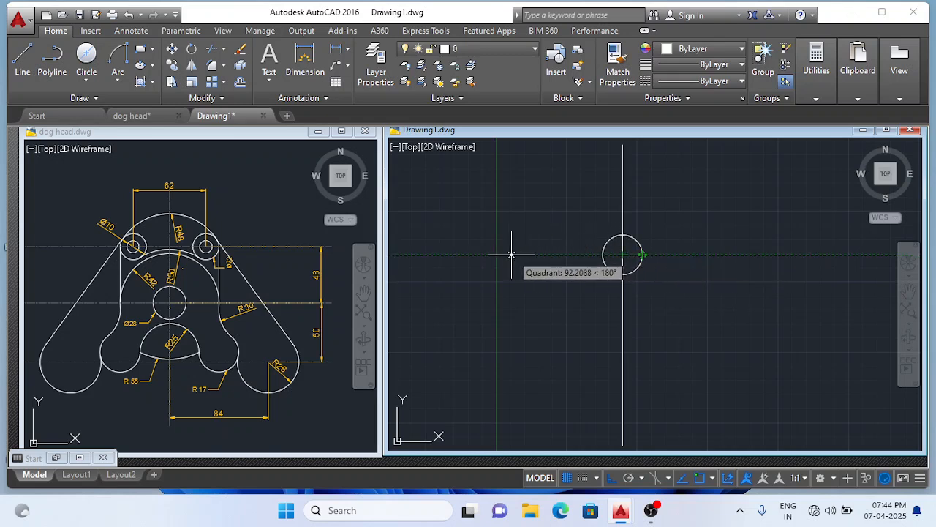
click(468, 254)
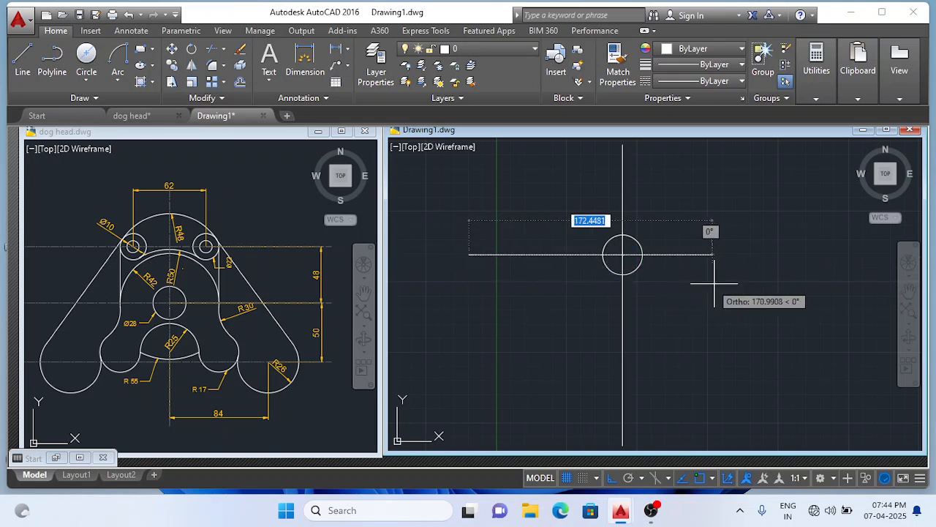
click(792, 286)
key(Escape)
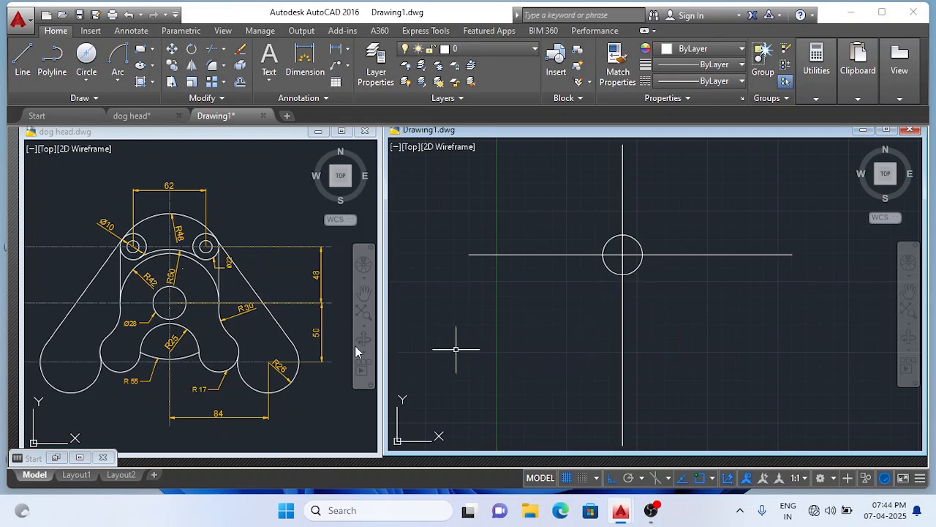
Draw a concentric circle of radius 42 around the central hole.
click(88, 83)
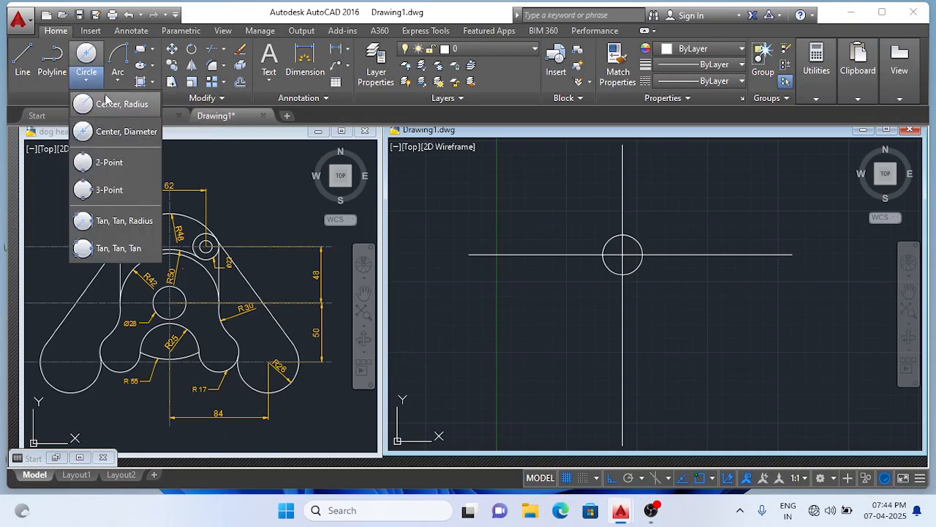
click(109, 104)
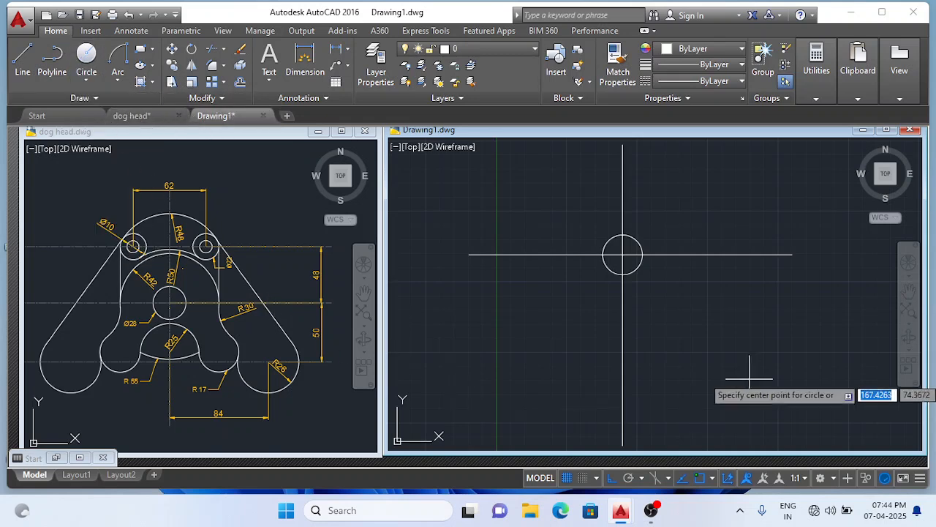
click(623, 255)
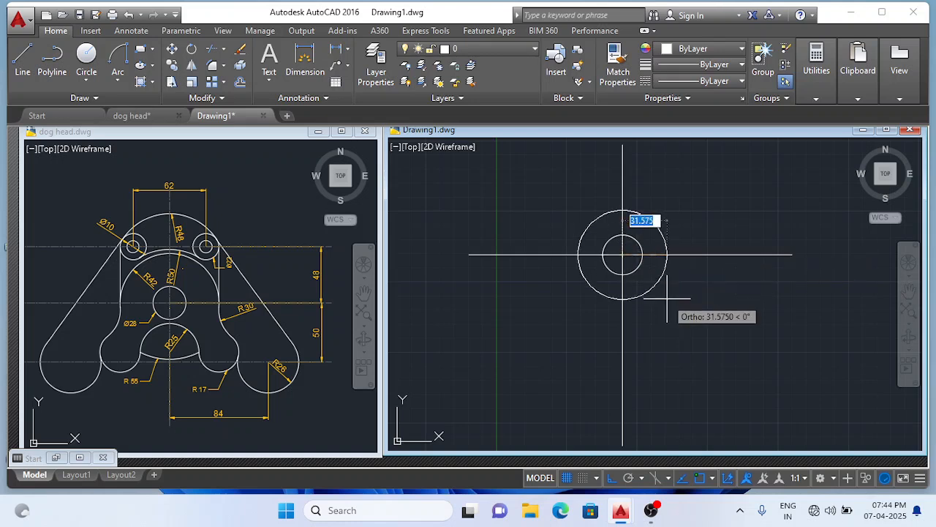
text(42)
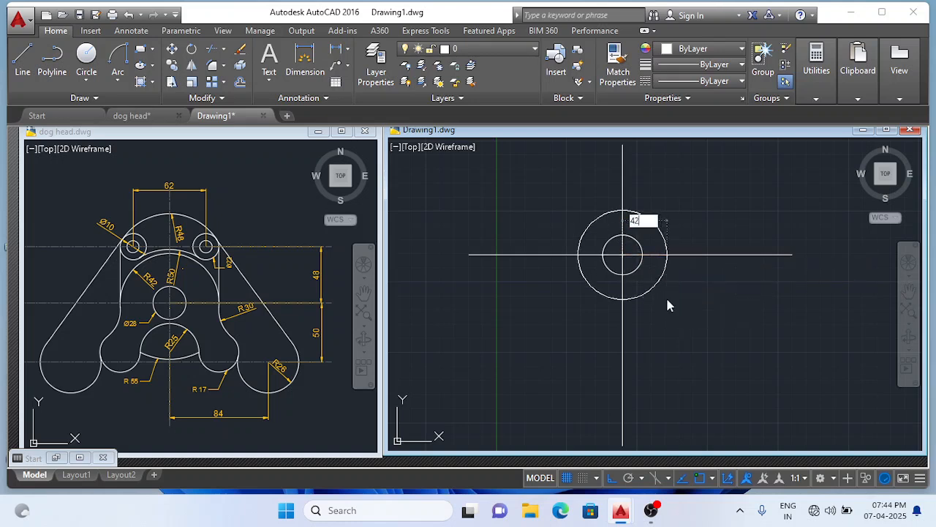
key(Return)
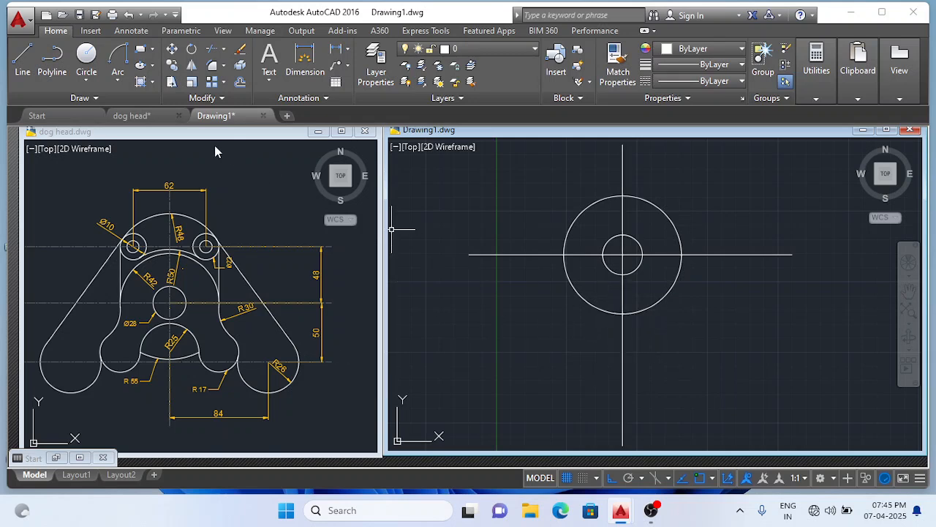
Draw a circle of radius 25 centred where the vertical centre line meets the bottom of the radius 42 circle.
click(88, 82)
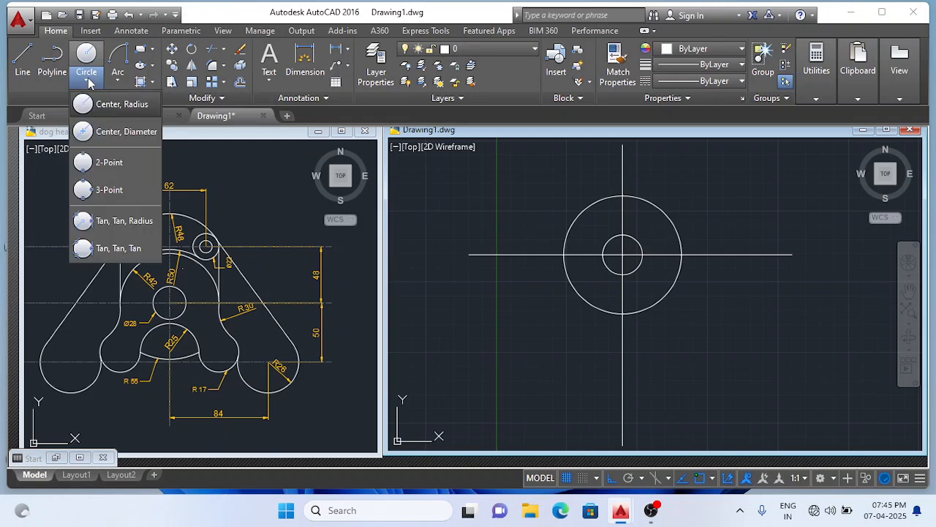
click(122, 104)
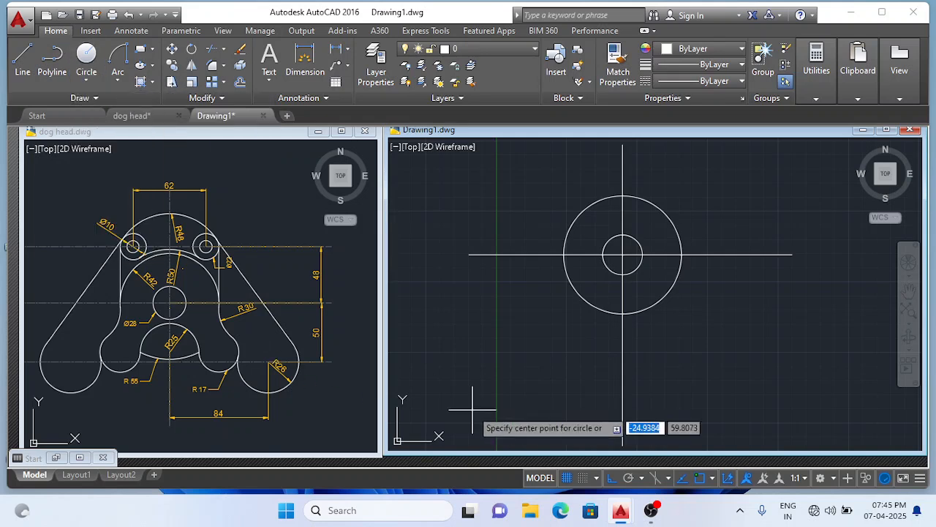
click(623, 316)
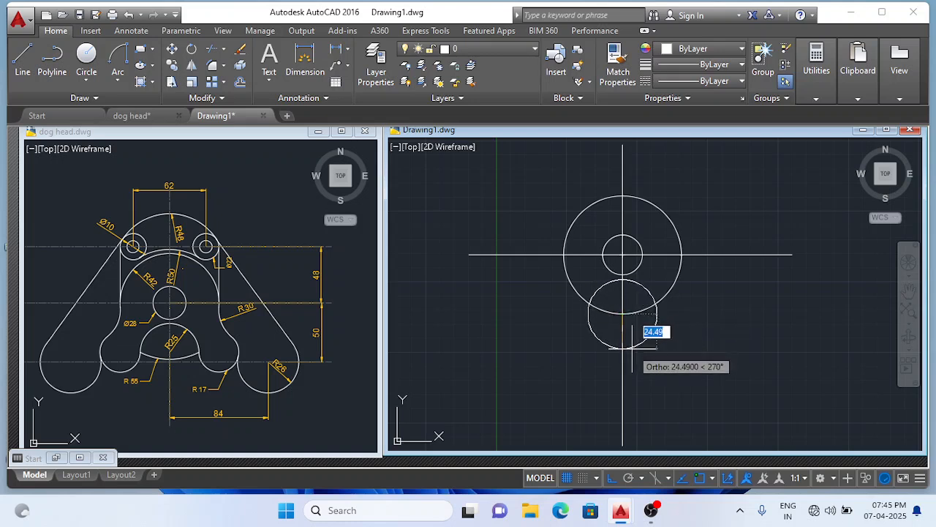
text(2)
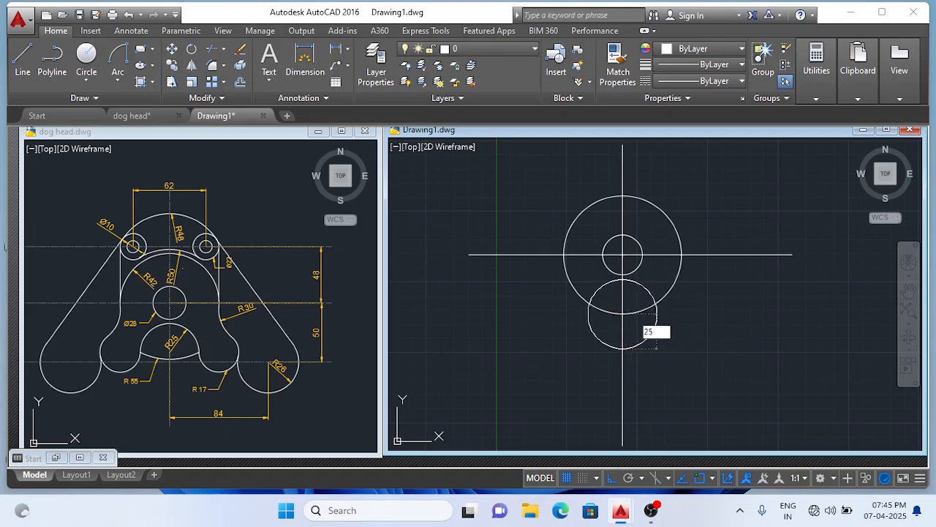
text(5)
key(Return)
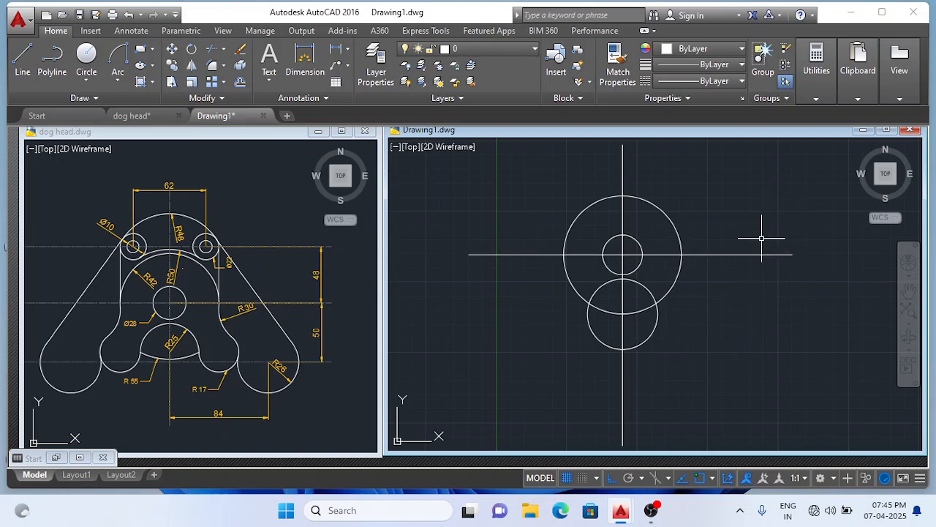
Offset the horizontal centre line 50 downwards.
click(731, 331)
click(731, 332)
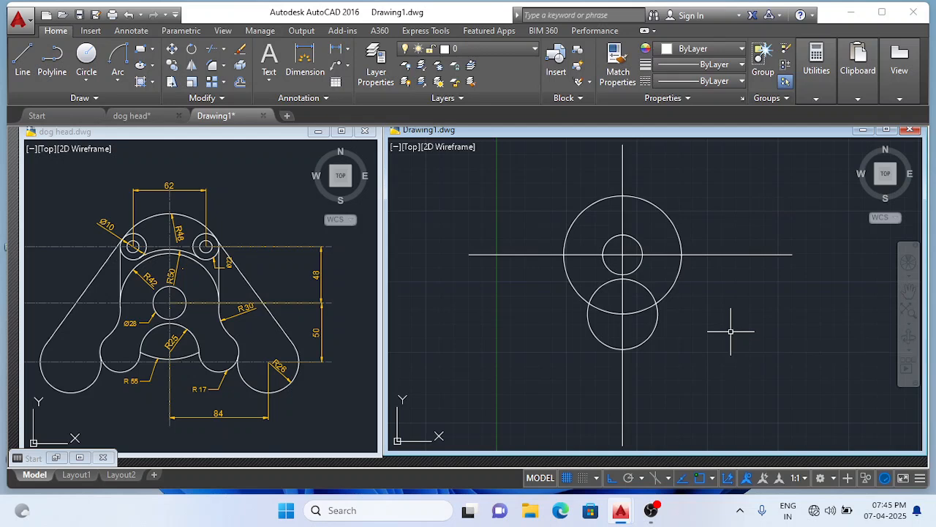
text(o)
key(Return)
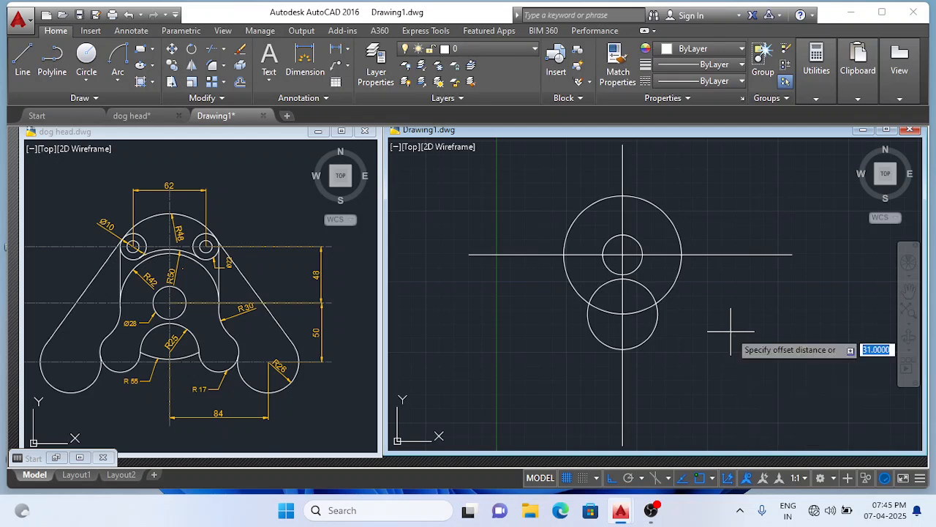
text(50)
key(Return)
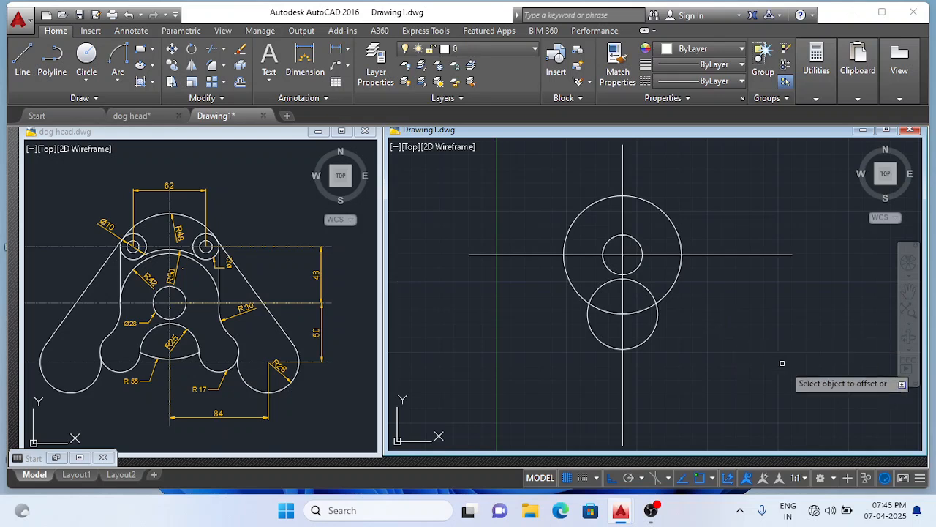
click(778, 254)
click(774, 361)
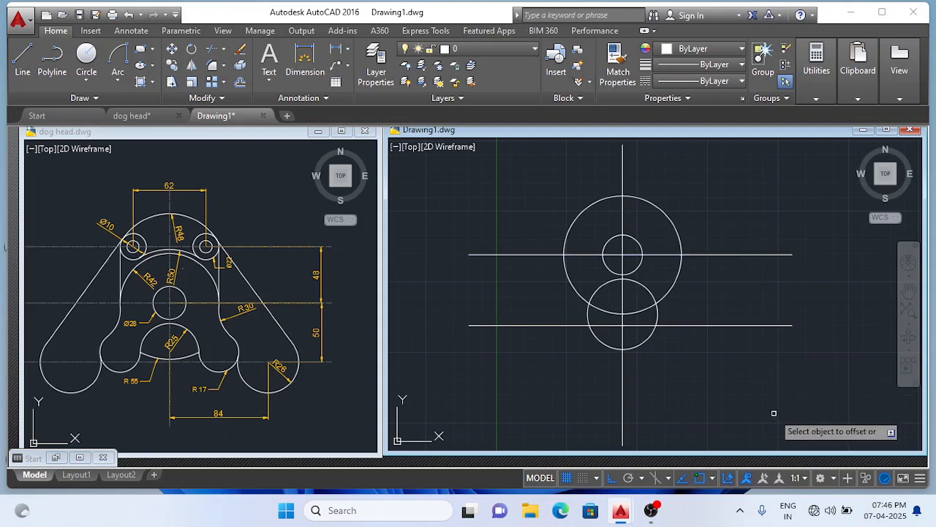
key(Return)
Offset the vertical centre line 84 to the right.
key(Return)
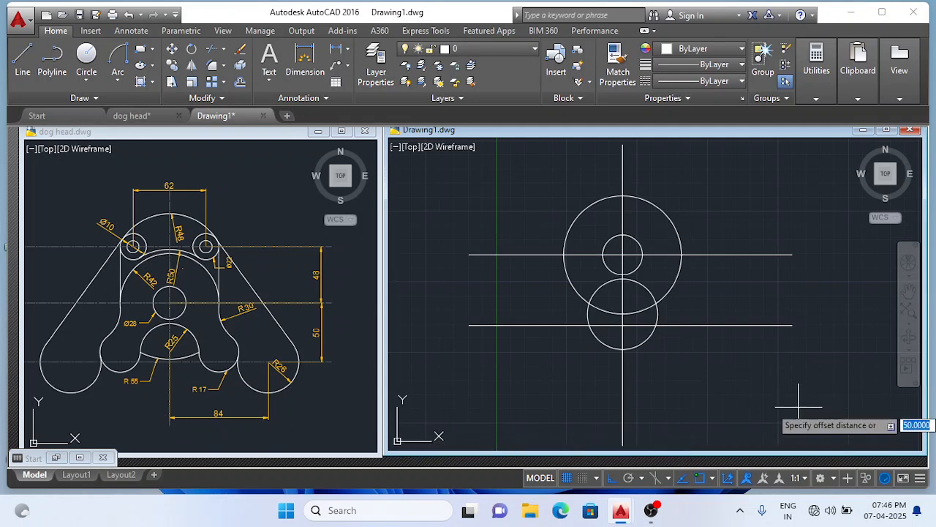
text(84)
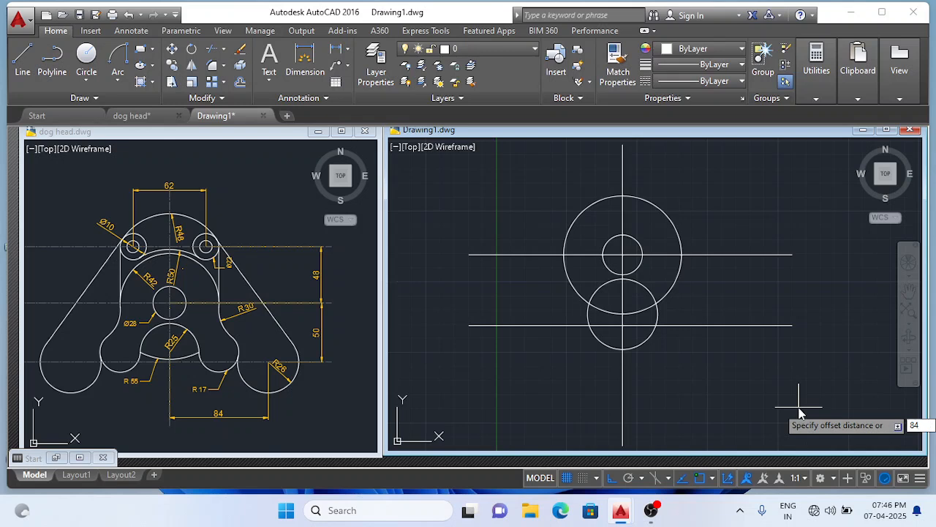
key(Return)
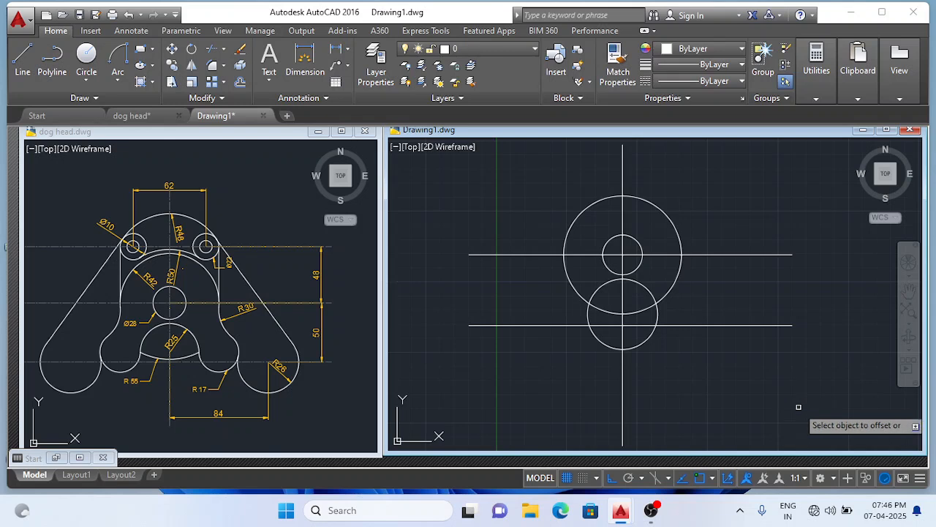
click(624, 425)
click(771, 425)
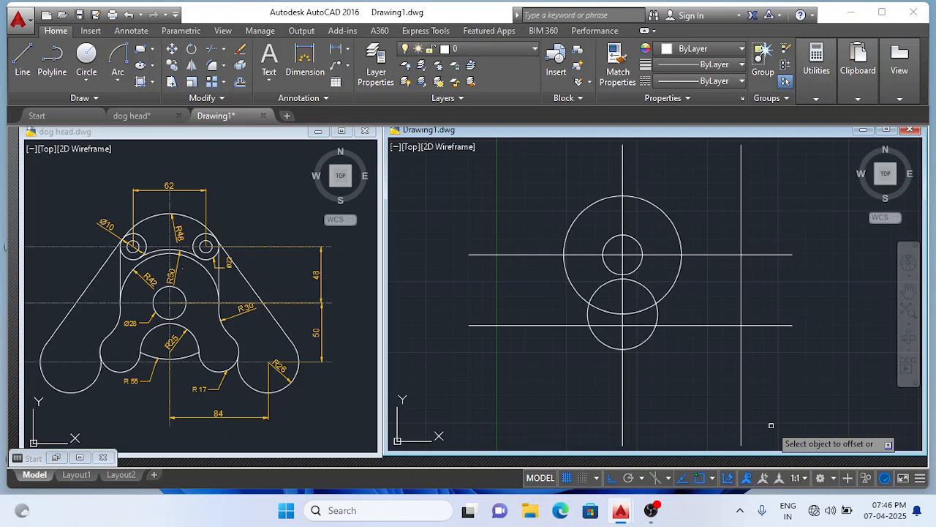
key(Escape)
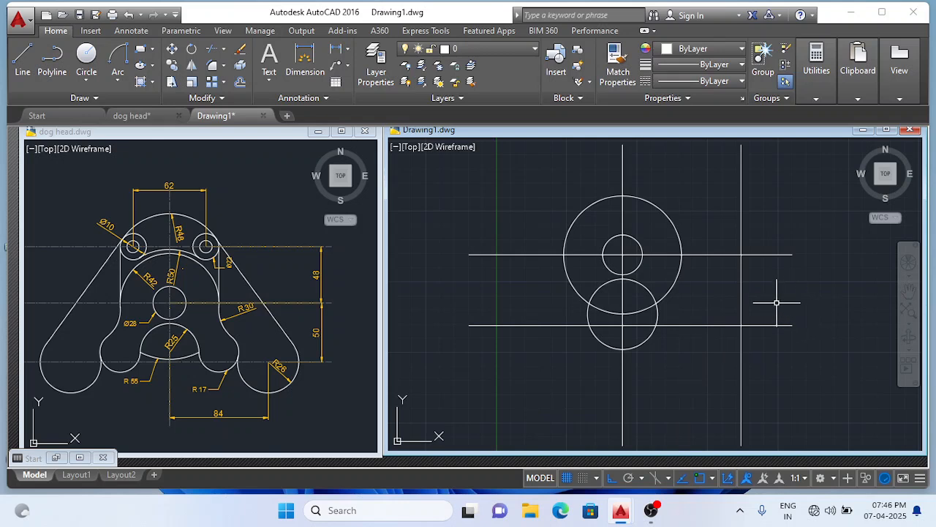
Draw a circle of radius 26 centred at the intersection of the two offset lines.
click(89, 80)
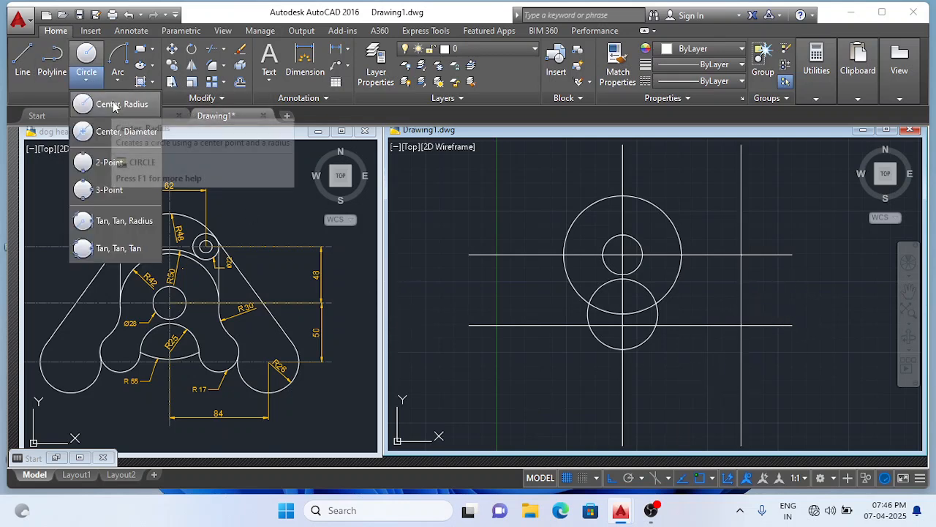
click(113, 104)
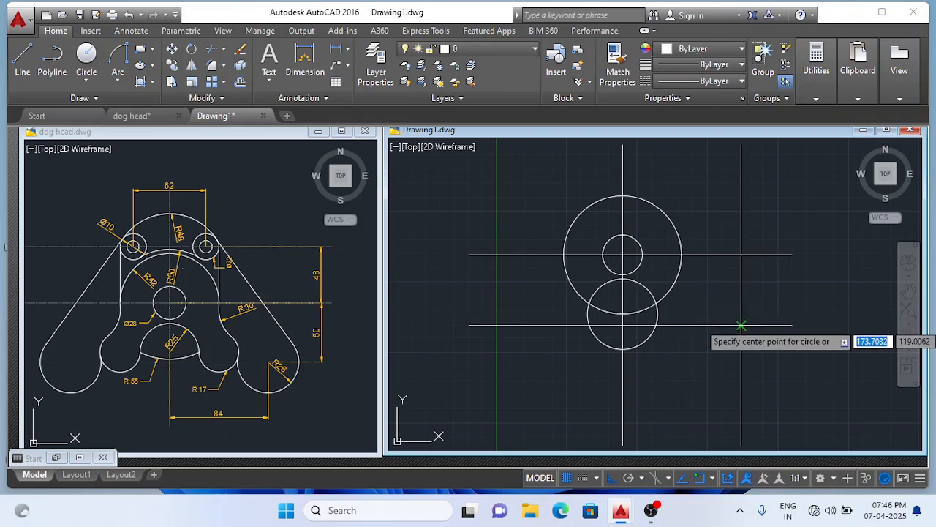
click(741, 326)
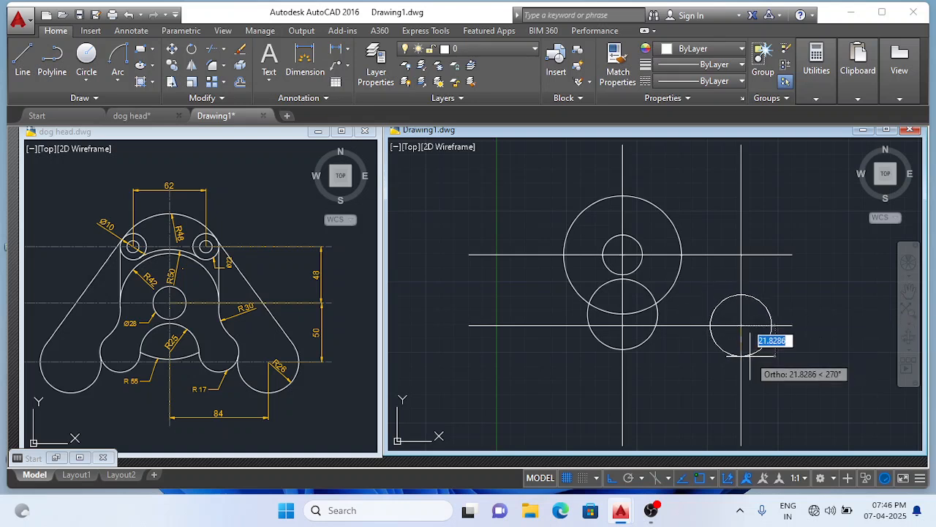
text(26)
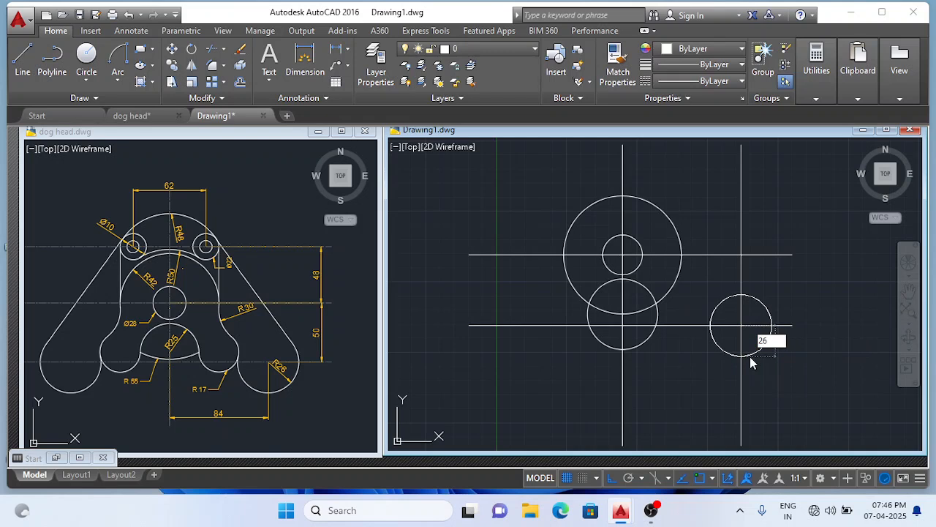
key(Return)
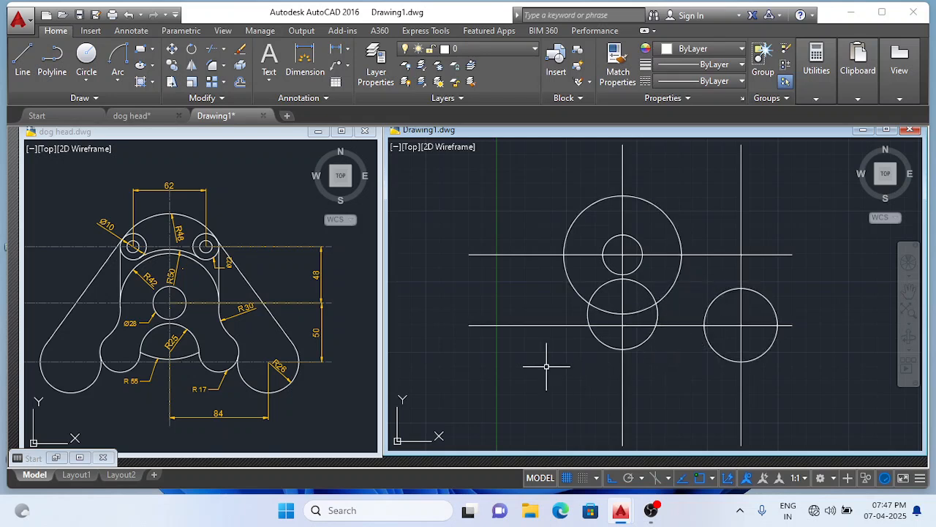
Draw a three-tangent circle touching the radius 25, radius 42 and radius 26 circles, in the gap to the right of the vertical centre line.
click(85, 82)
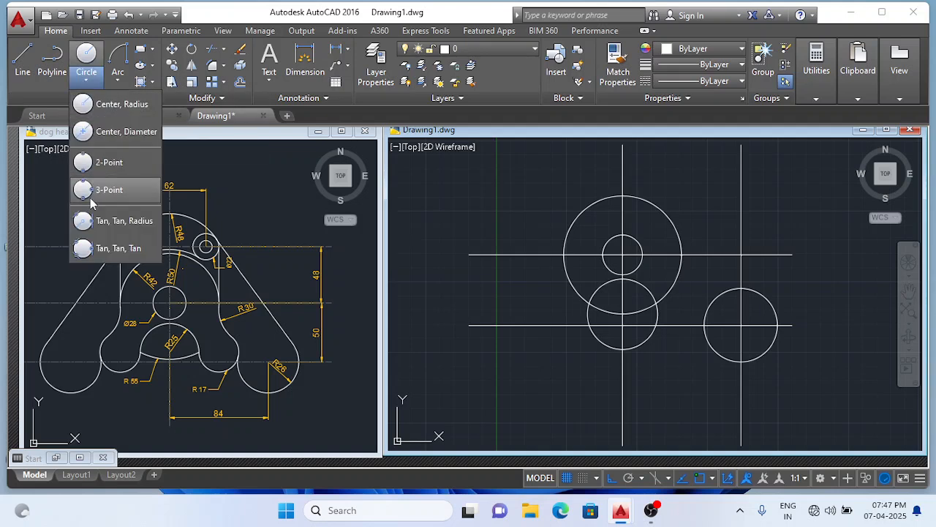
click(110, 249)
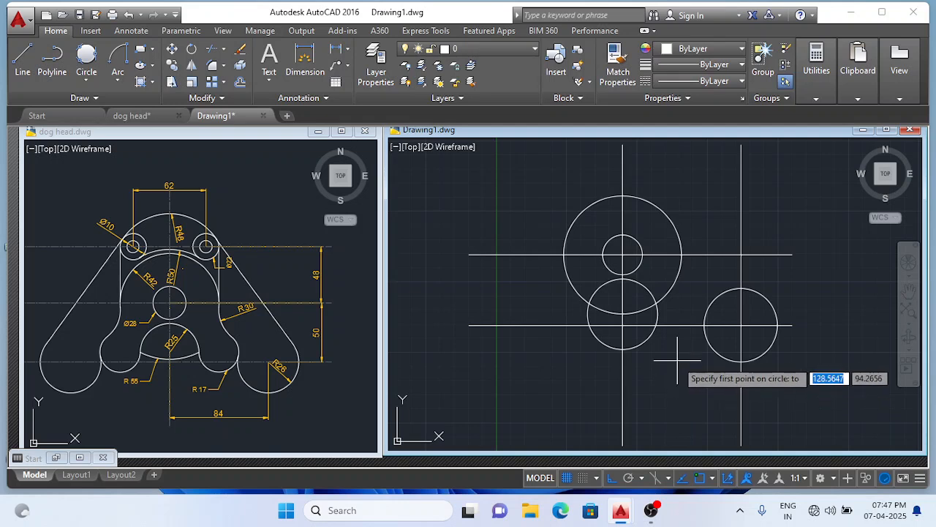
click(667, 323)
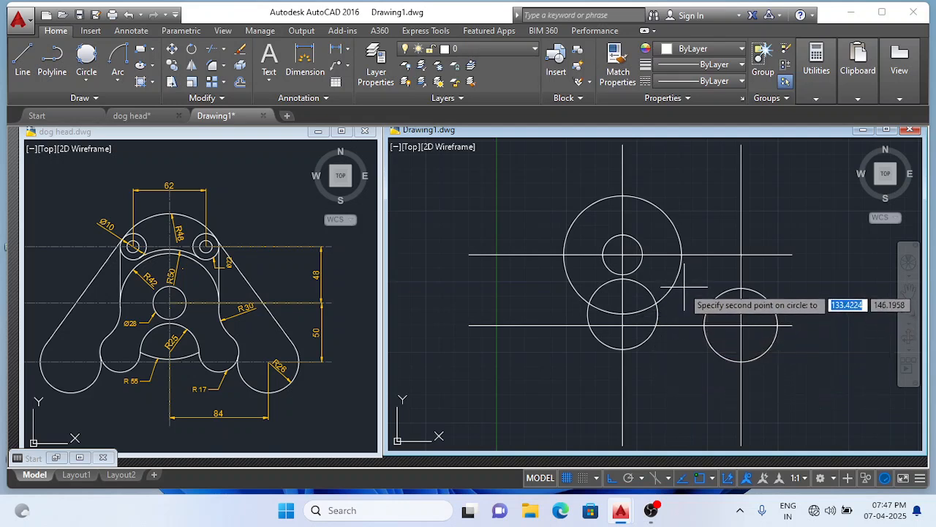
click(676, 277)
click(704, 305)
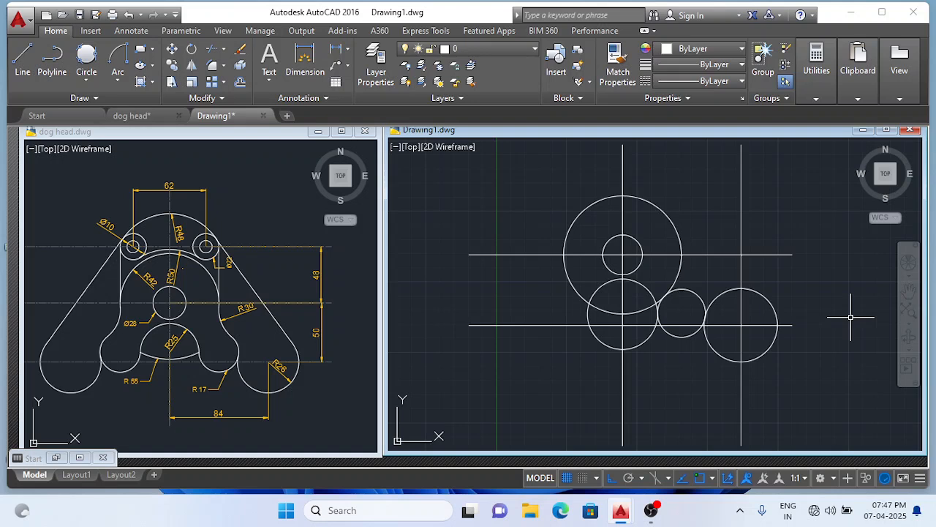
Mirror the radius 26 circle and the small tangent circle about the main vertical centre line, keeping the originals.
text(mi)
key(Return)
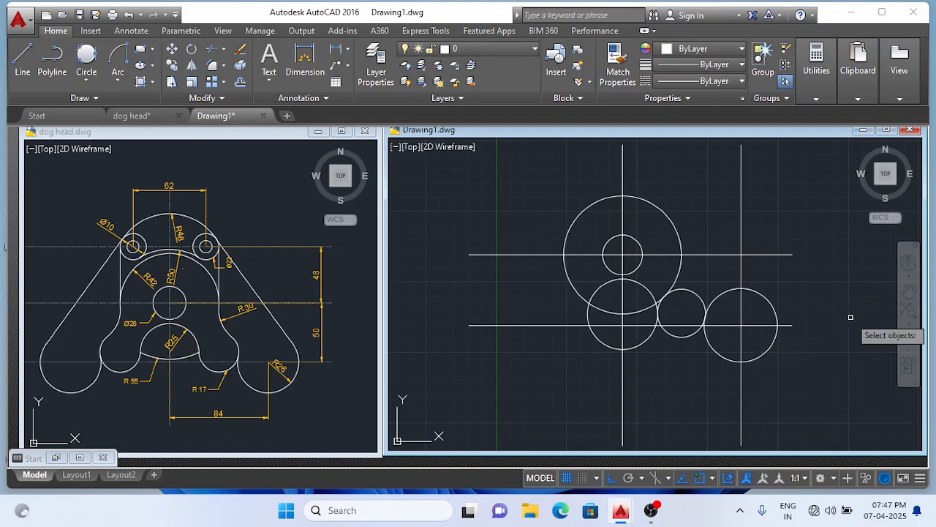
click(771, 351)
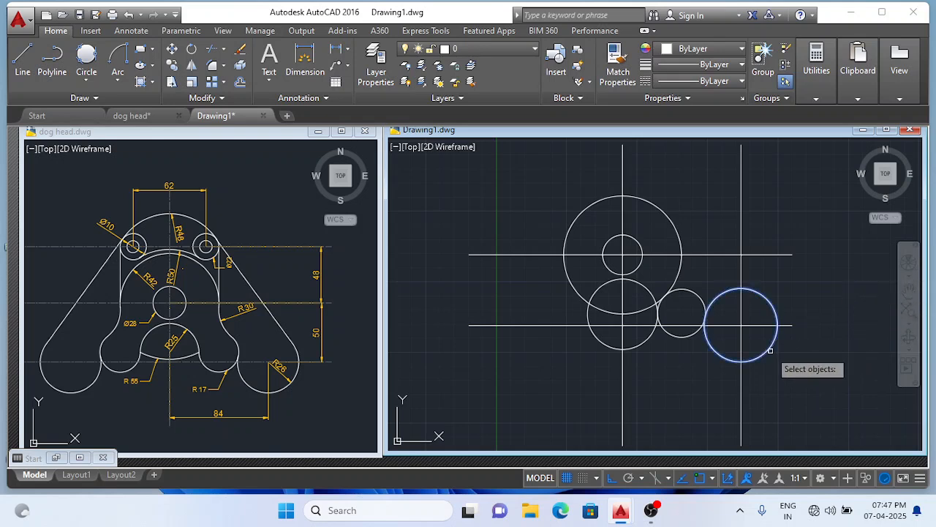
click(688, 334)
key(Return)
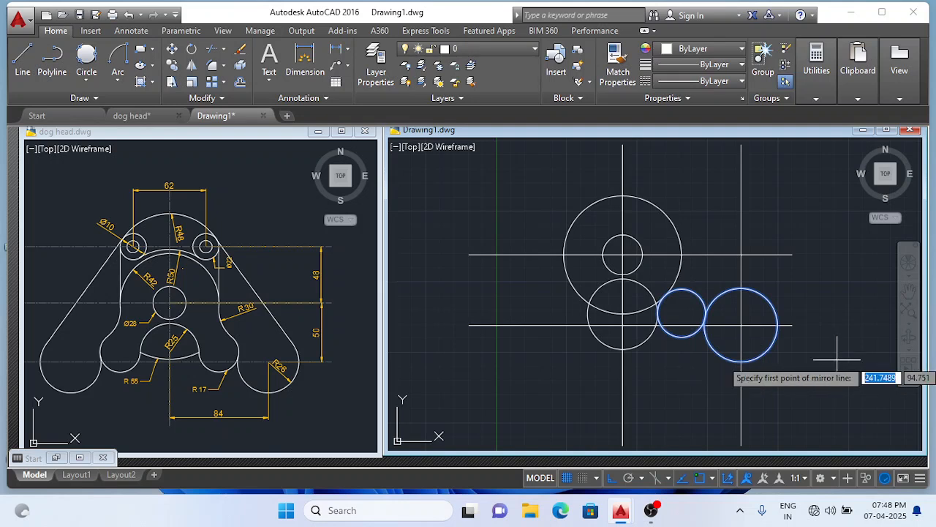
click(623, 278)
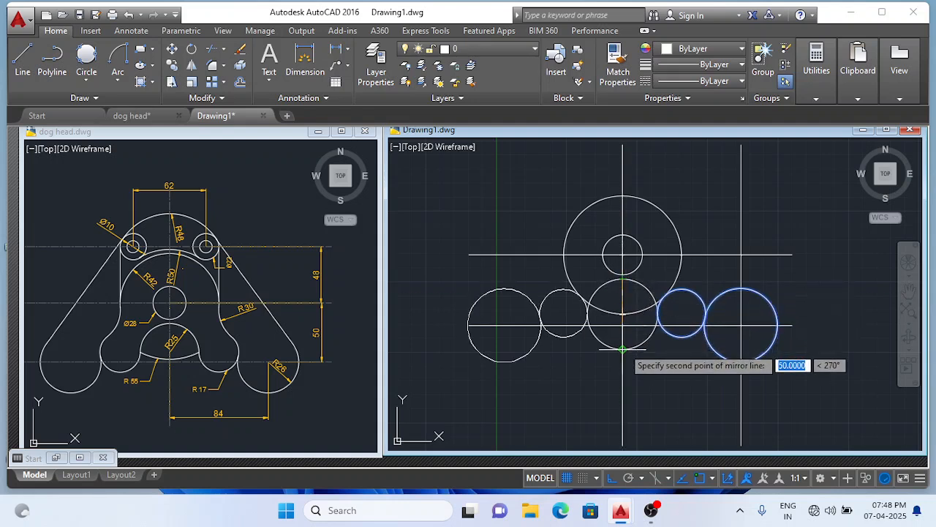
click(622, 350)
key(Return)
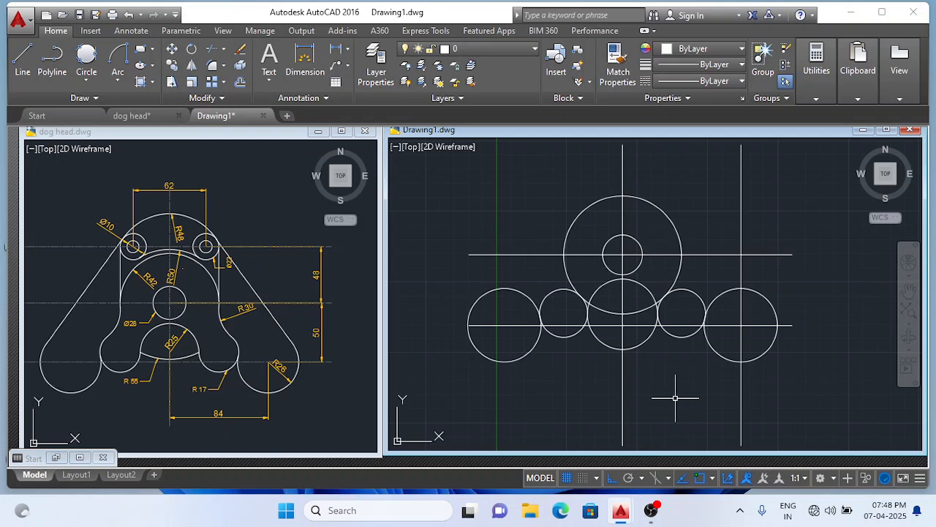
Trim away the lower arc of the radius 42 circle between the two small tangent circles.
text(tr)
key(Return)
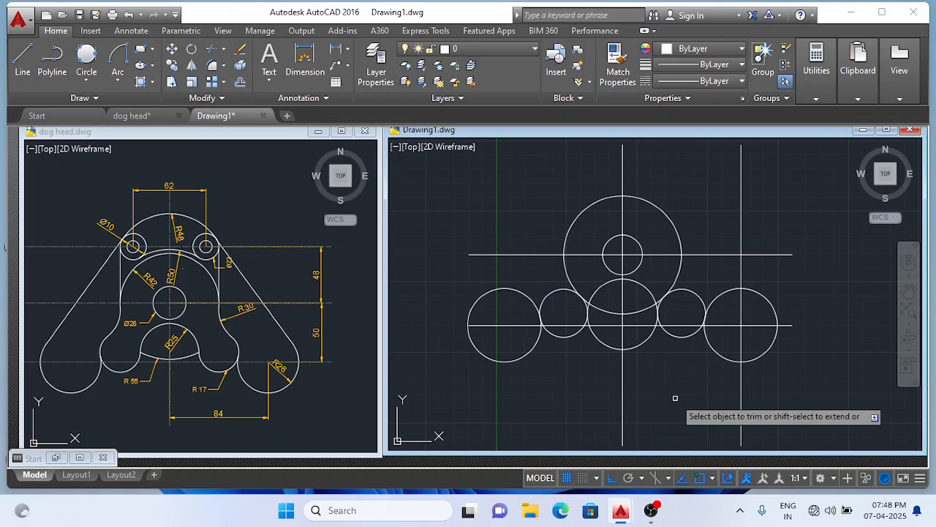
scroll(651, 356, up, 4)
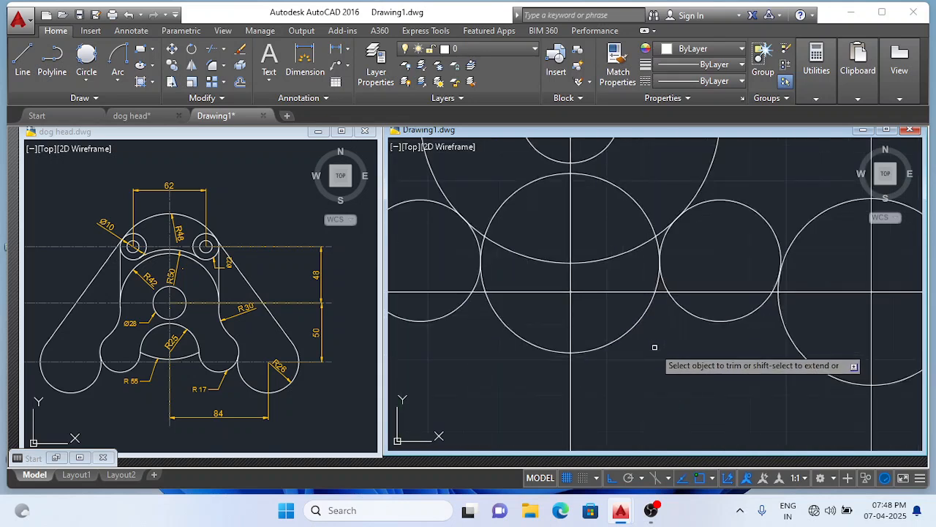
click(642, 246)
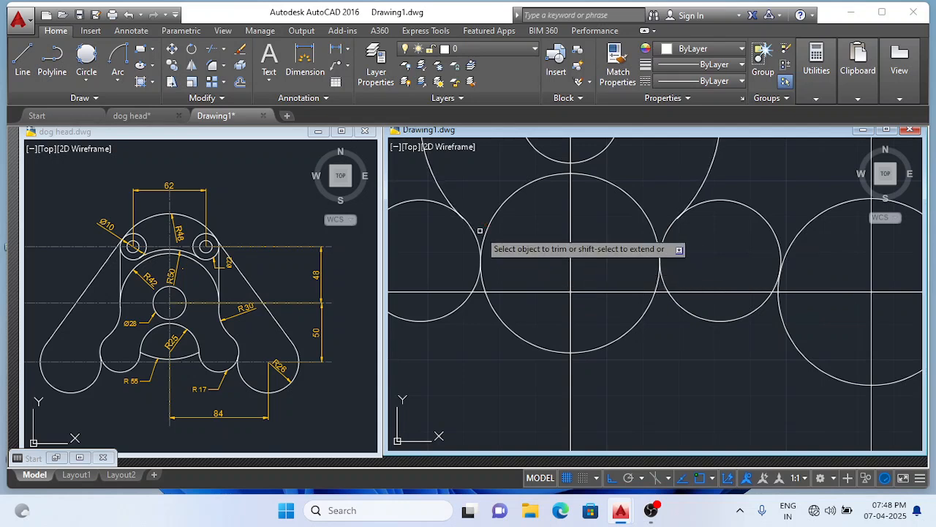
scroll(610, 272, down, 4)
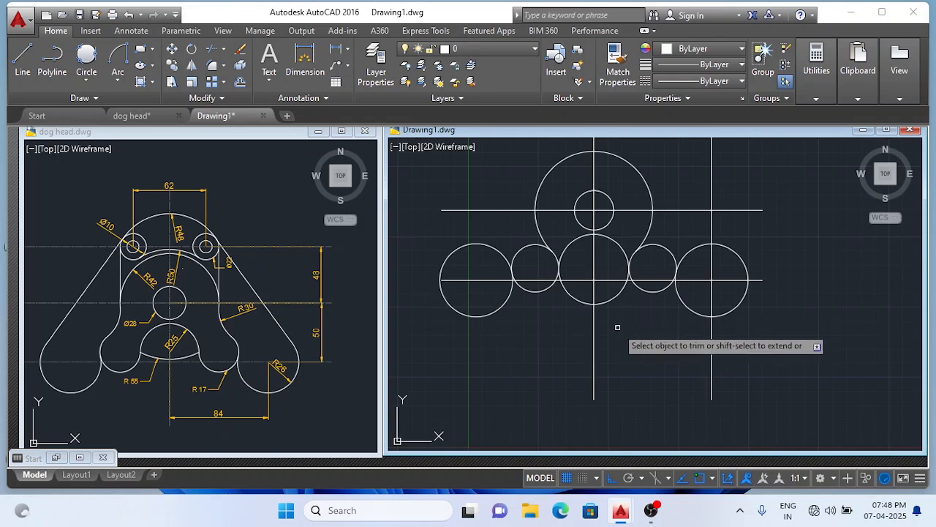
key(Escape)
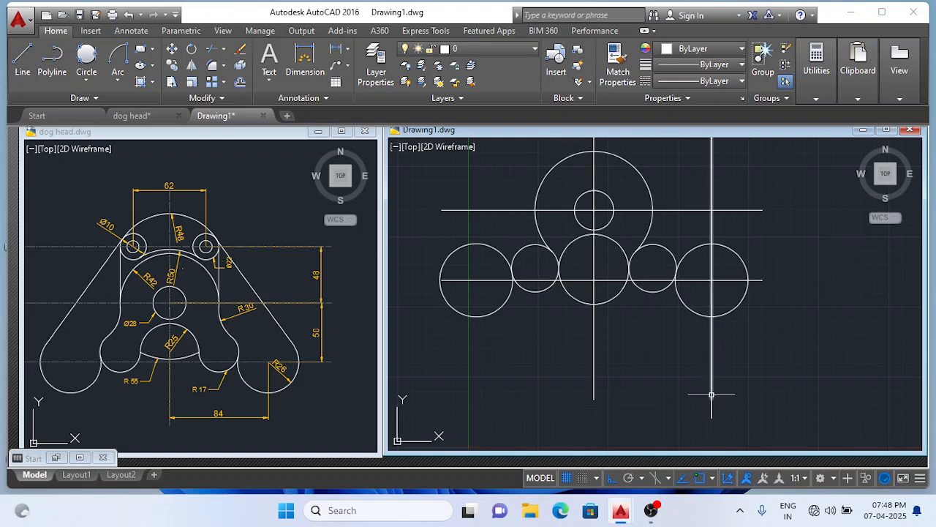
Delete the offset vertical and horizontal lines that cross at the centre of the right radius 26 circle.
click(715, 387)
click(712, 388)
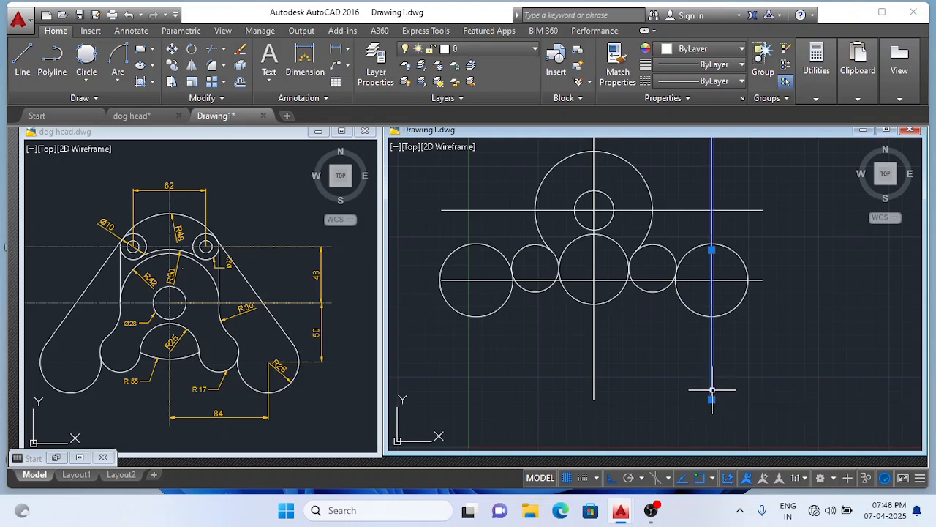
click(765, 280)
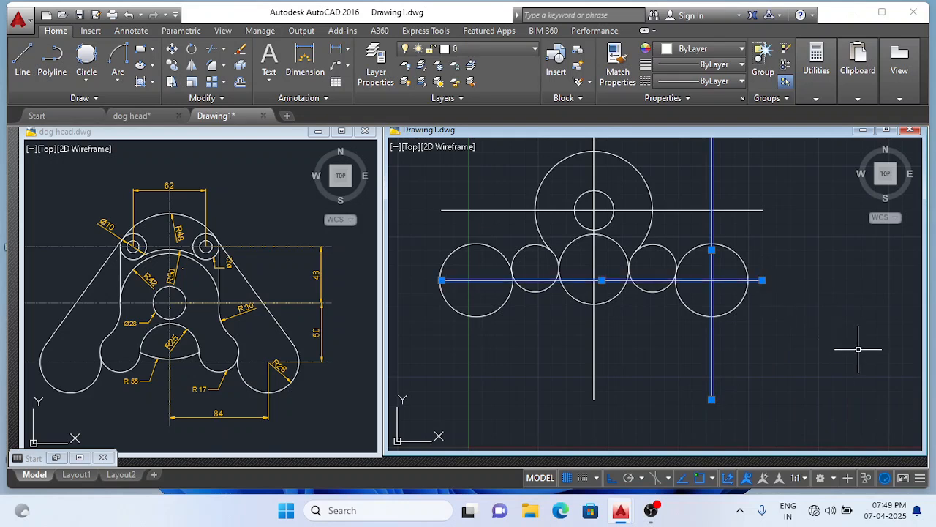
key(Delete)
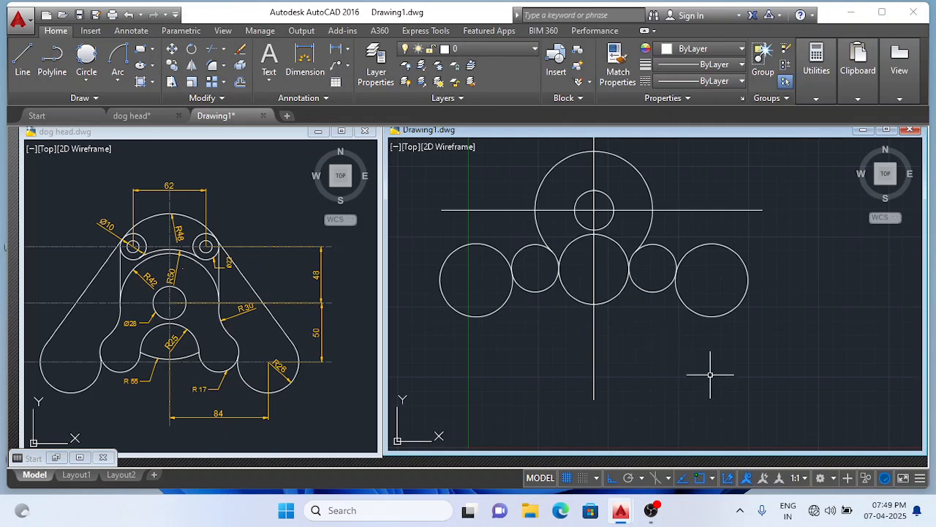
Trim away the lower part of the radius 25 circle, leaving the upper arc between the two small circles.
text(tr)
key(Return)
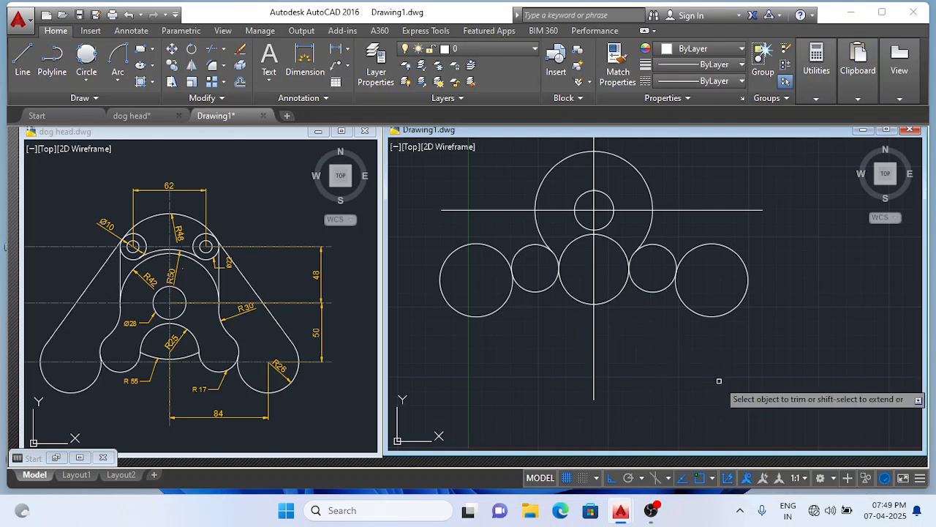
click(900, 67)
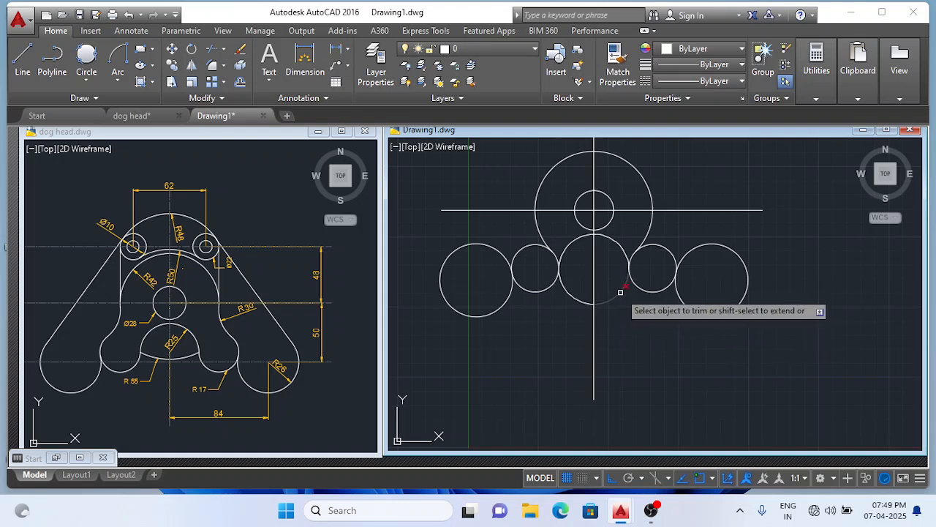
click(571, 295)
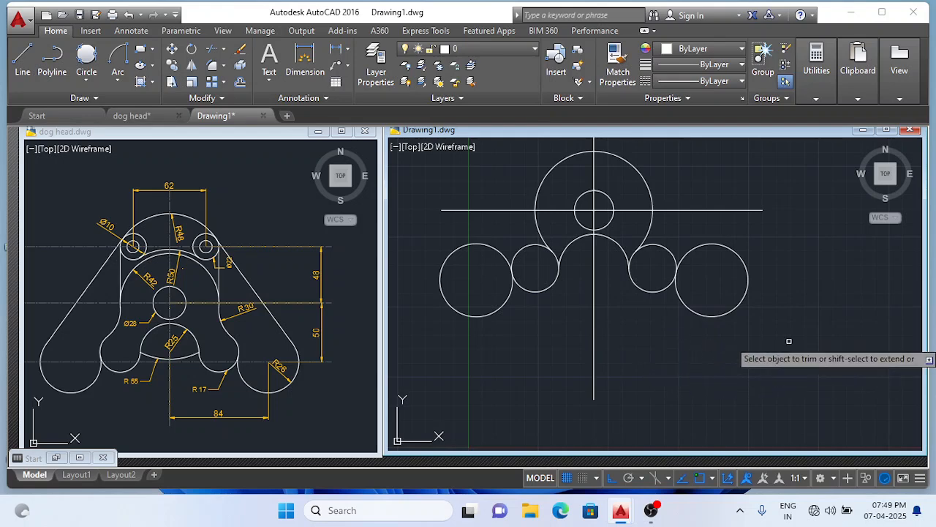
scroll(812, 280, down, 4)
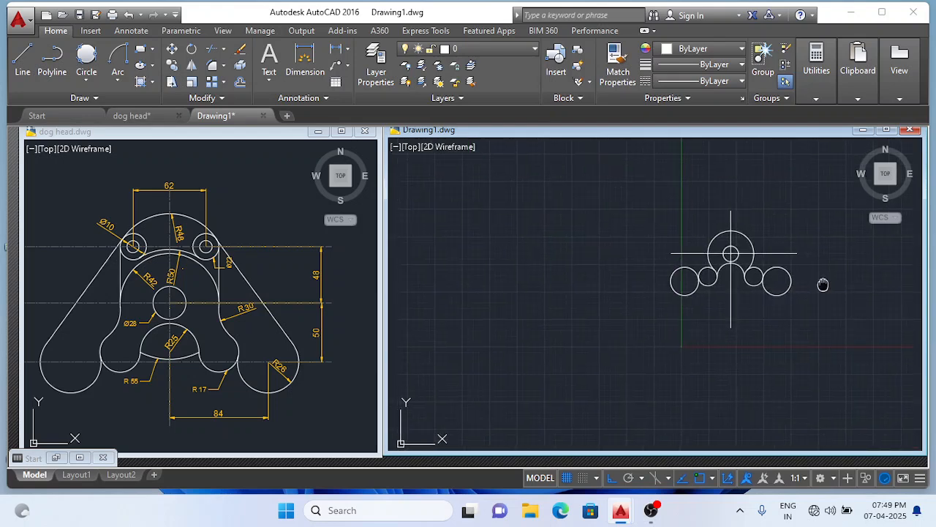
scroll(787, 289, up, 4)
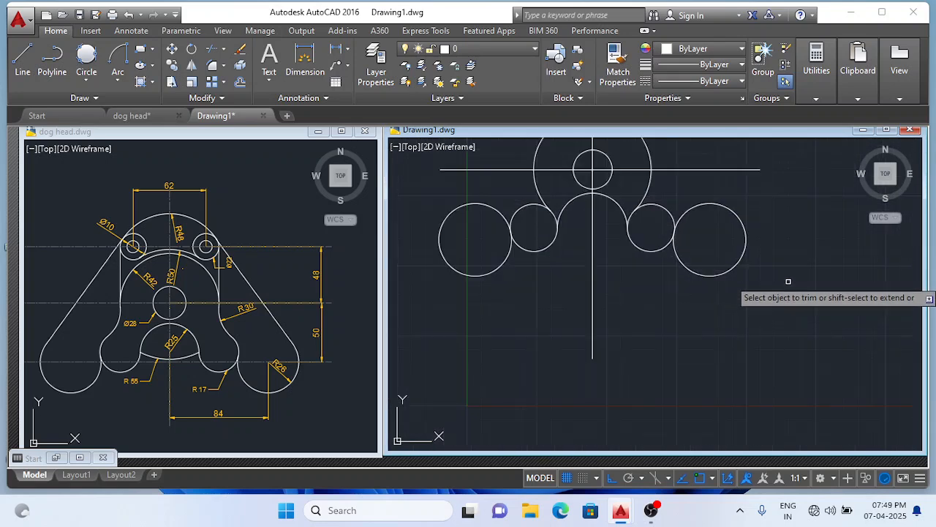
middle_drag(795, 209, 799, 309)
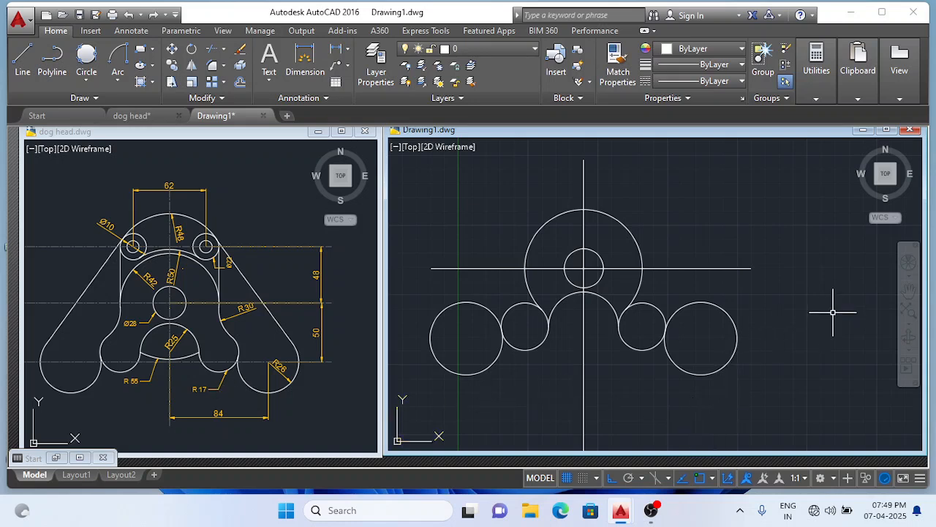
Fillet the radius 42 arc to the small tangent circle on each side with radius 30, using the Multiple option.
text(f)
key(Return)
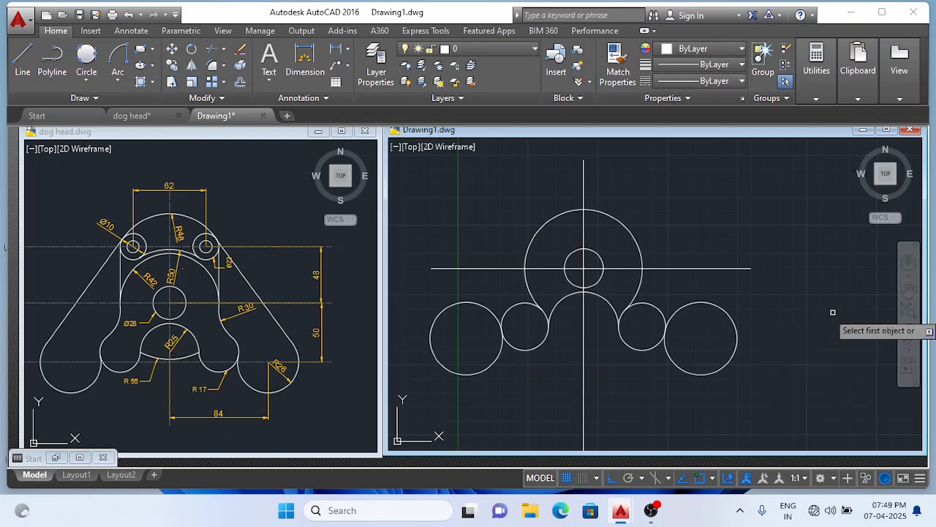
text(r)
key(Return)
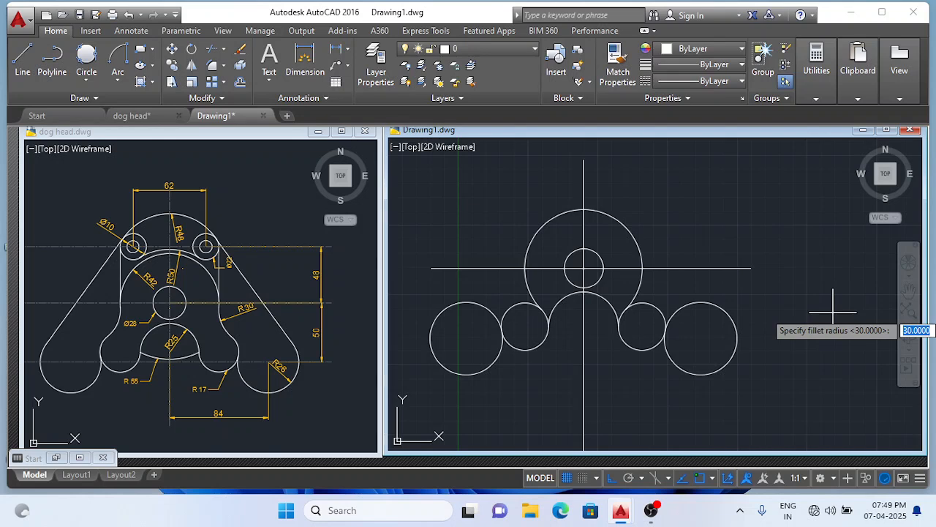
text(30)
key(Return)
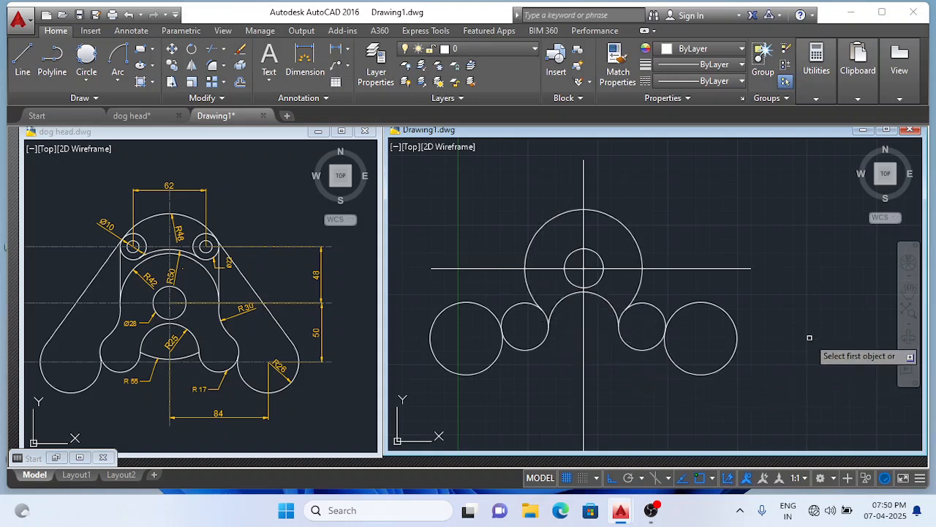
text(m)
key(Return)
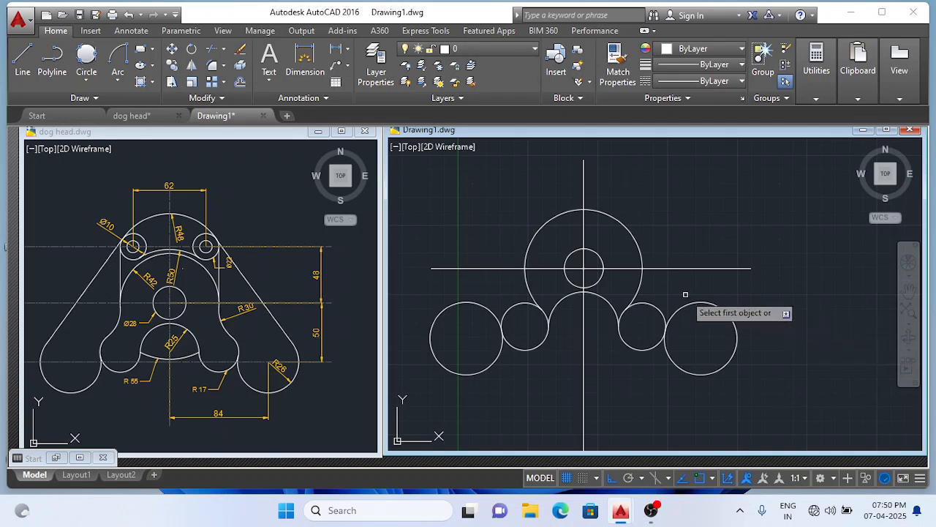
click(642, 279)
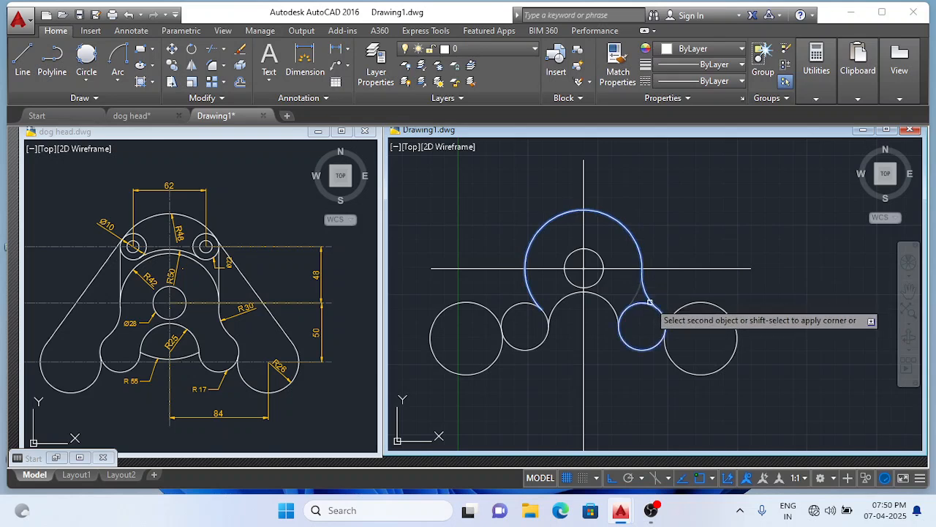
click(650, 304)
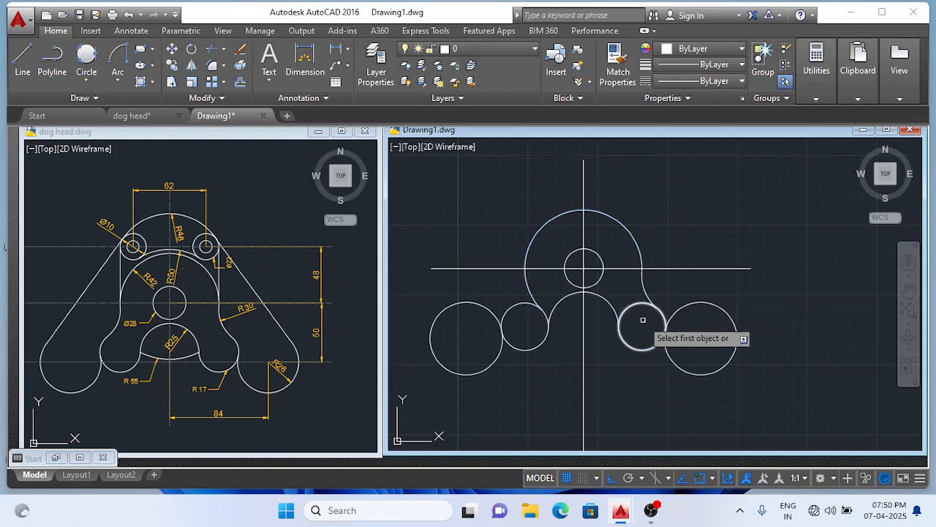
click(524, 278)
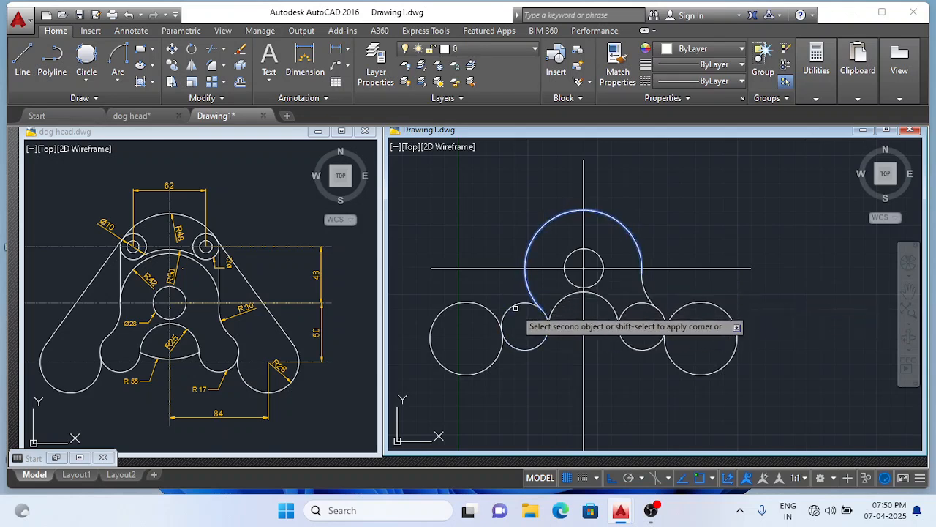
click(515, 308)
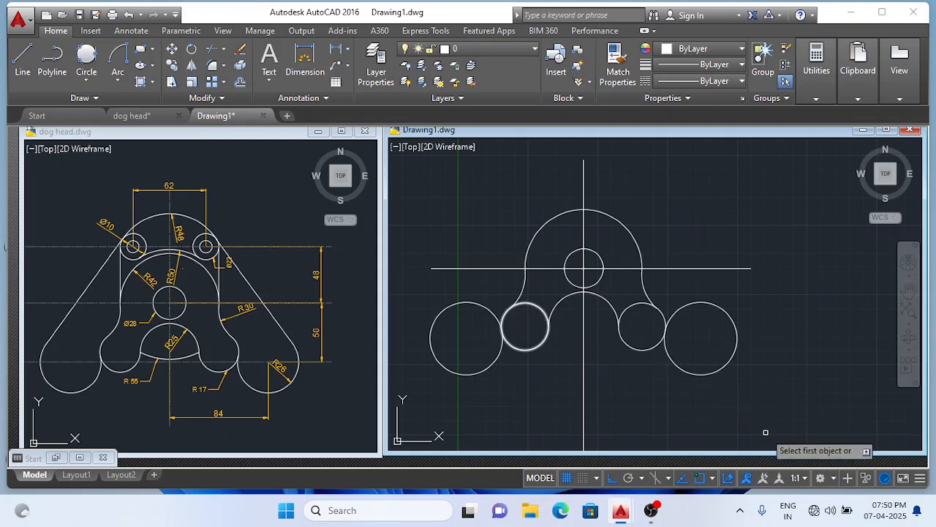
key(Escape)
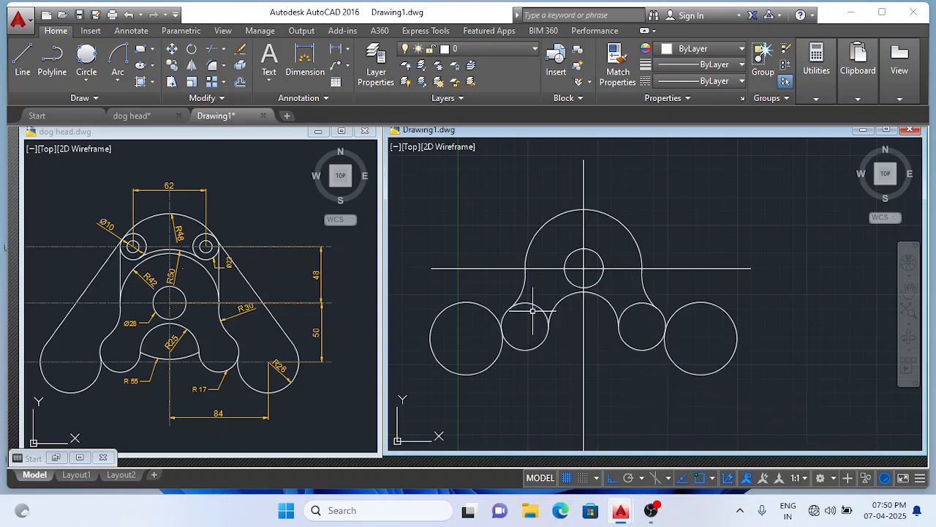
Trim away the upper inner arcs of both small tangent circles between the radius 30 fillets and the radius 25 arc.
text(tr)
key(Return)
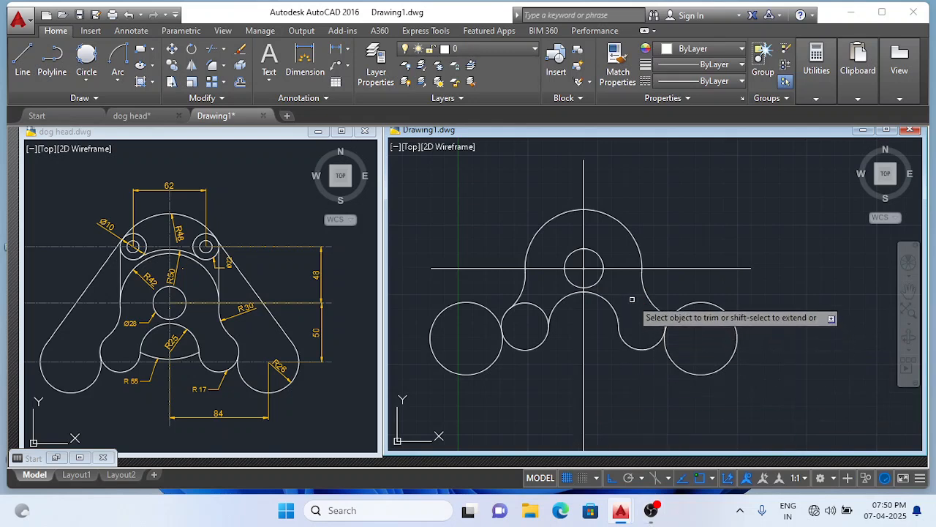
click(535, 302)
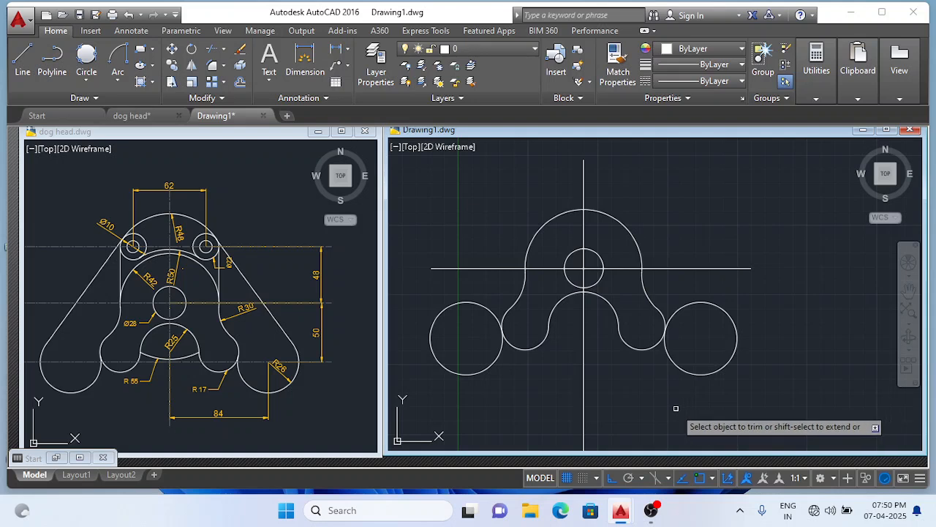
scroll(671, 396, down, 2)
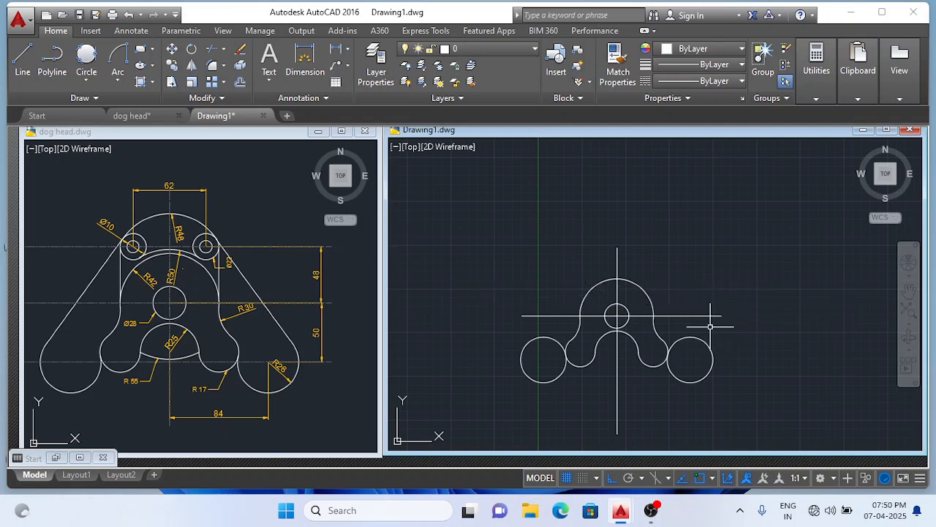
Offset the horizontal centre line upward by 48.
scroll(700, 322, up, 2)
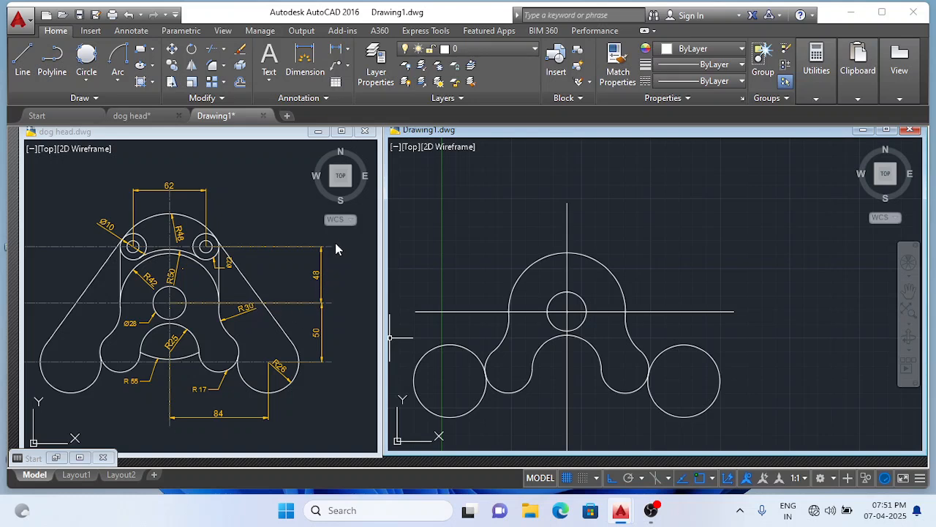
click(728, 268)
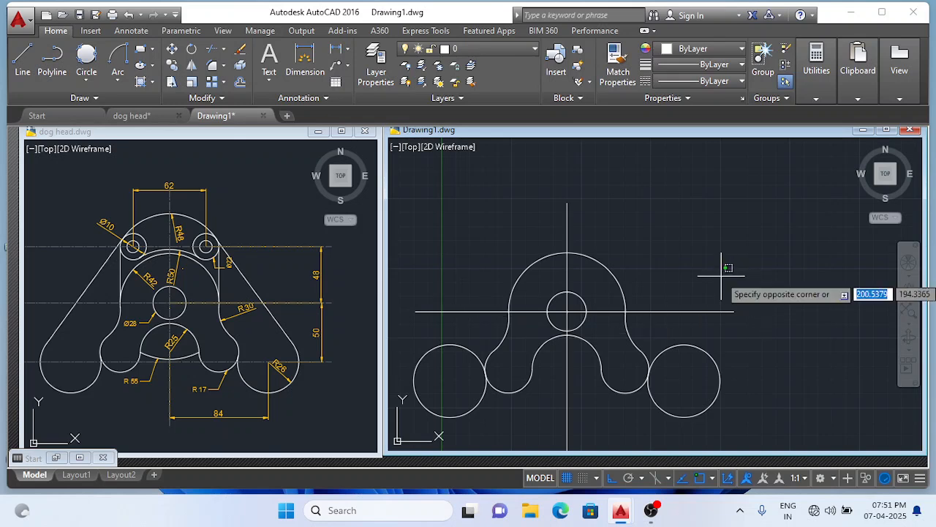
key(Escape)
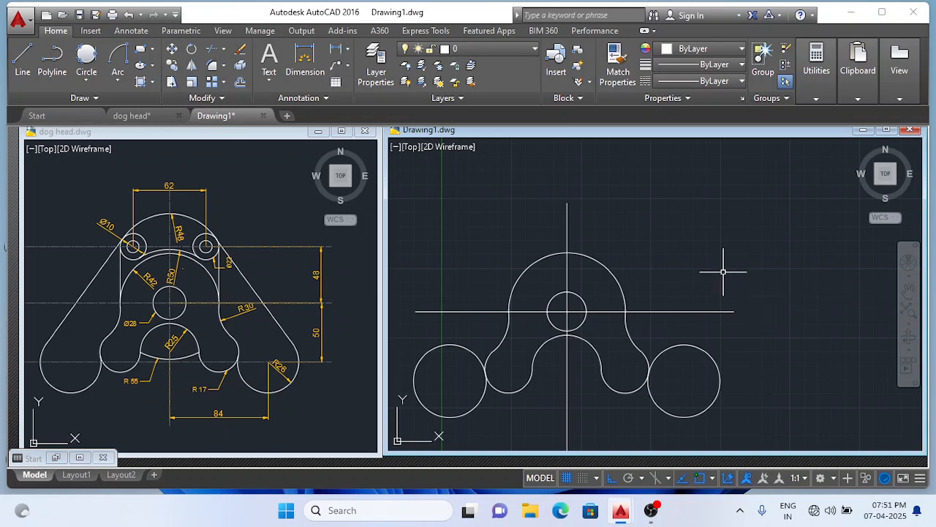
text(o)
key(Return)
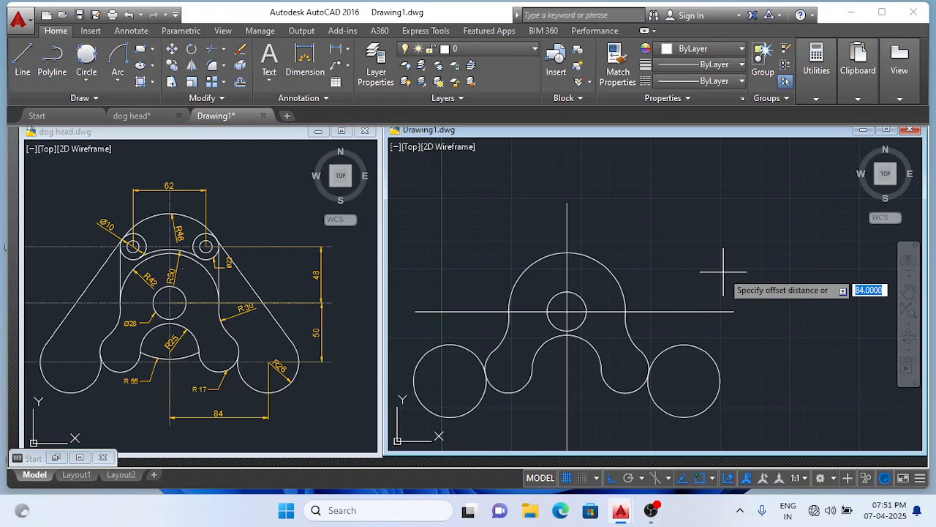
text(48)
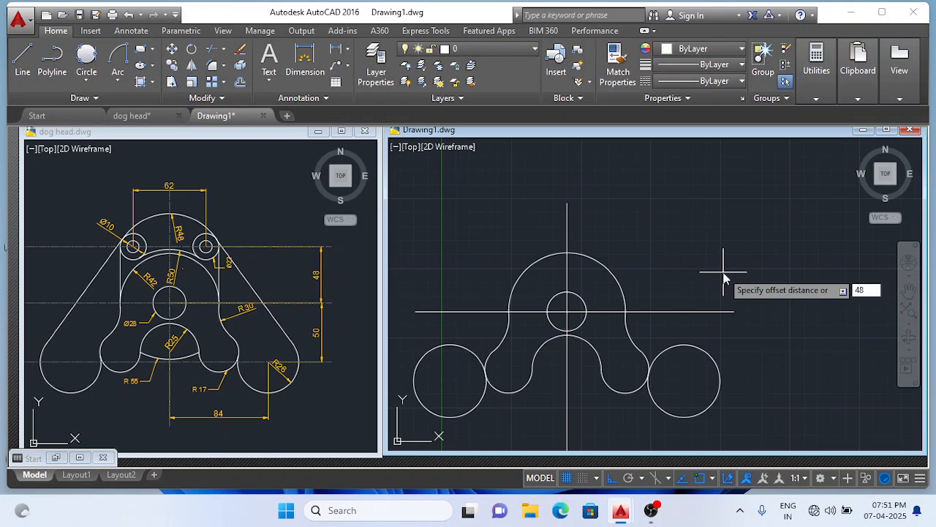
key(Return)
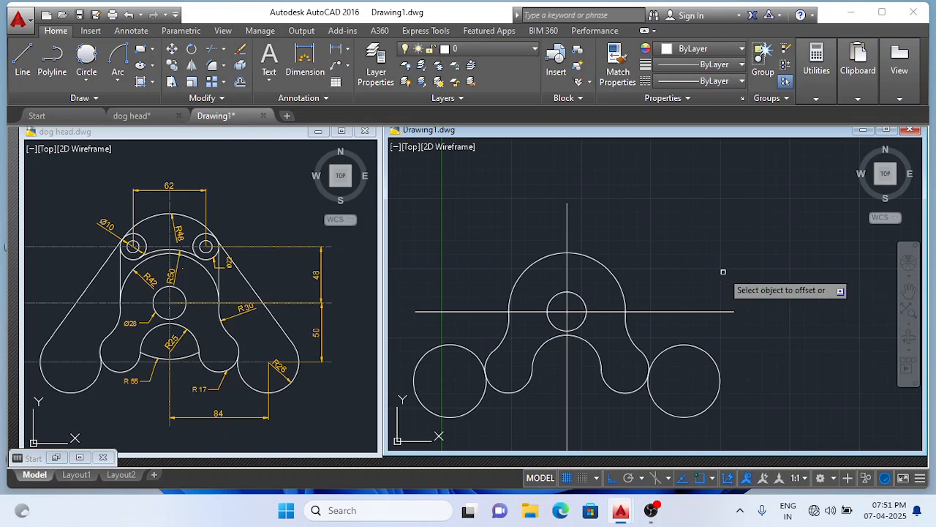
click(673, 312)
click(702, 220)
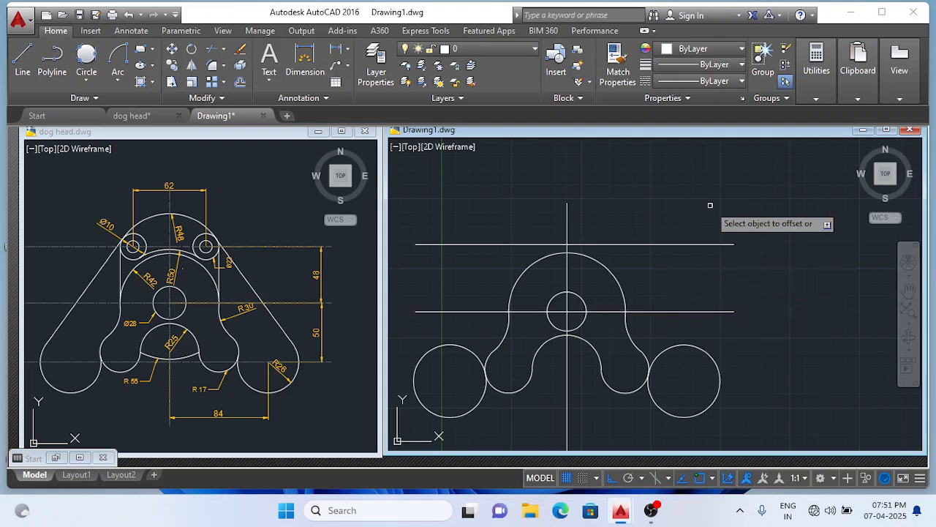
key(Return)
Offset the vertical centre line to the right by 31.
key(Return)
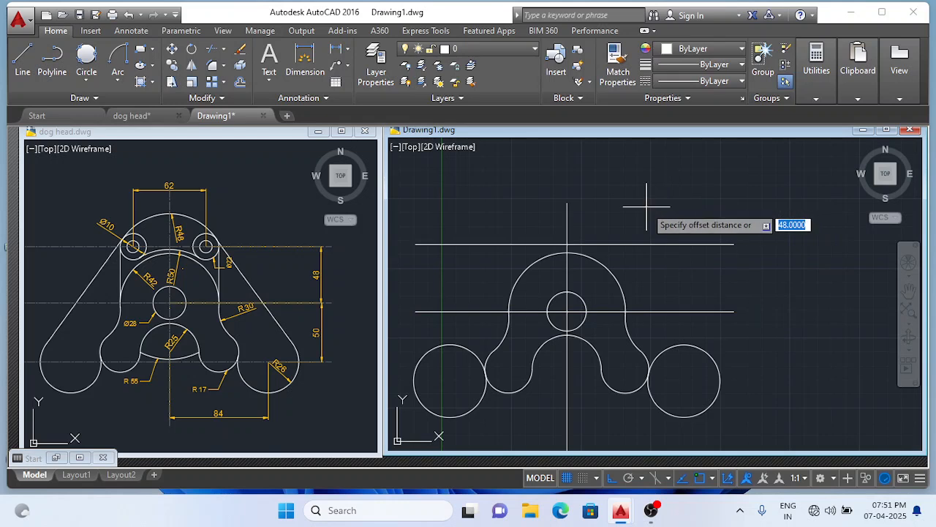
text(31)
key(Return)
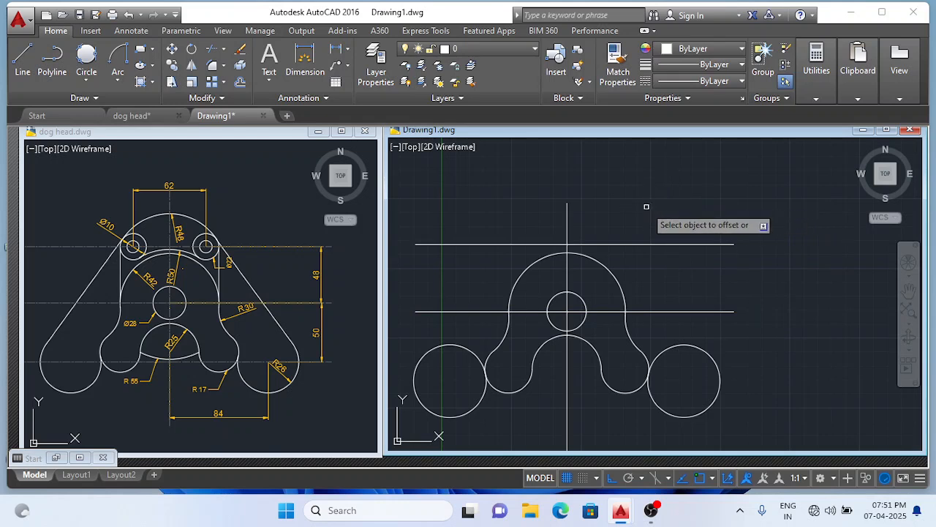
click(568, 227)
click(713, 221)
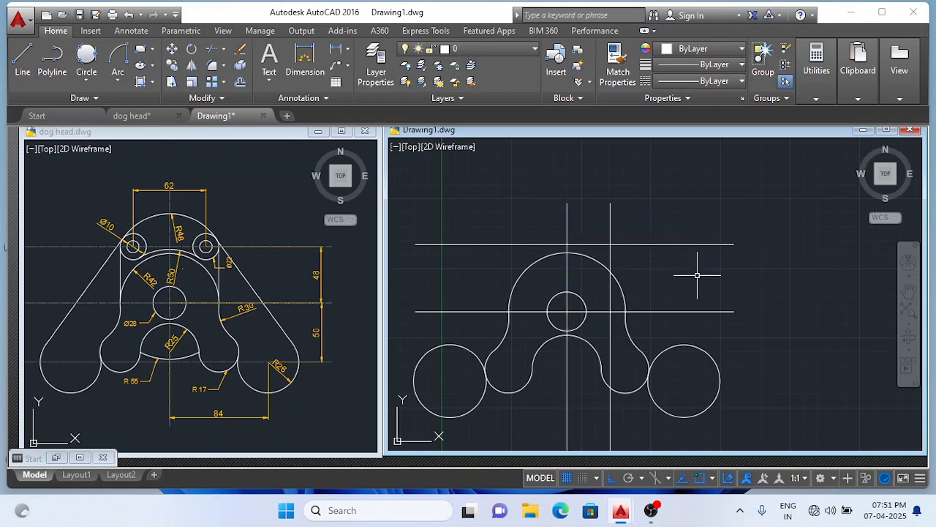
Draw a diameter 22 circle centred where the upper horizontal and right vertical offset lines intersect.
scroll(598, 244, up, 5)
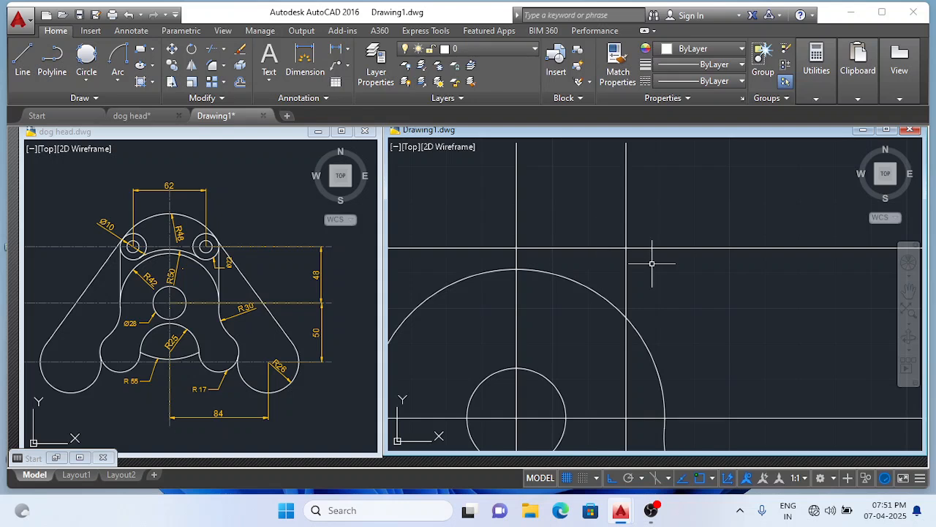
scroll(651, 259, down, 3)
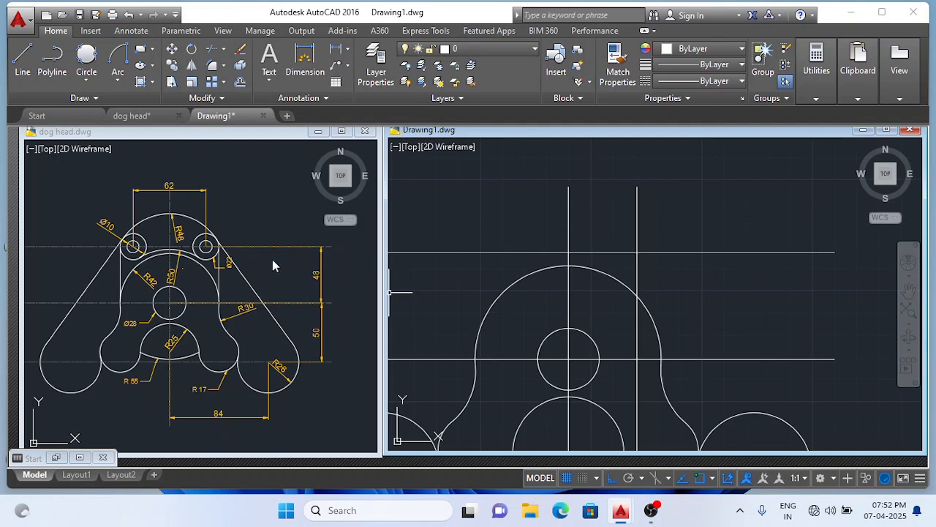
click(662, 275)
click(662, 275)
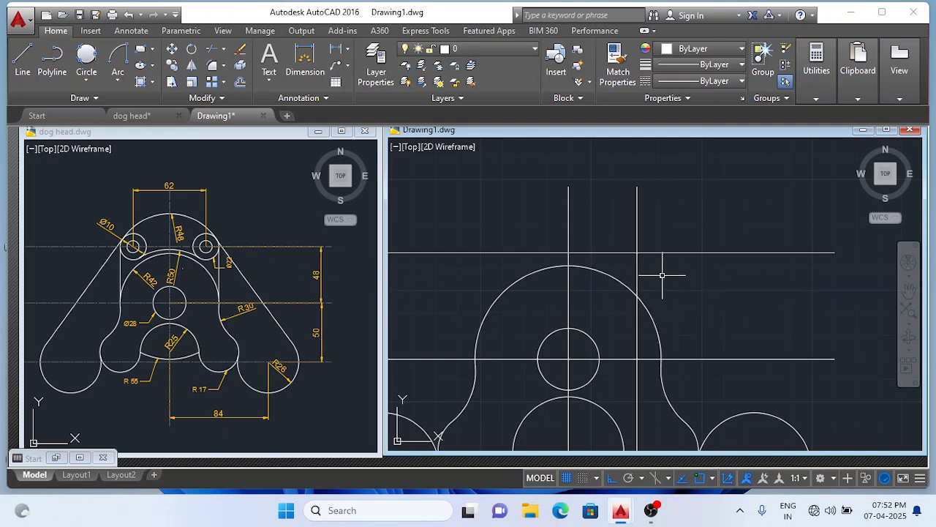
click(88, 83)
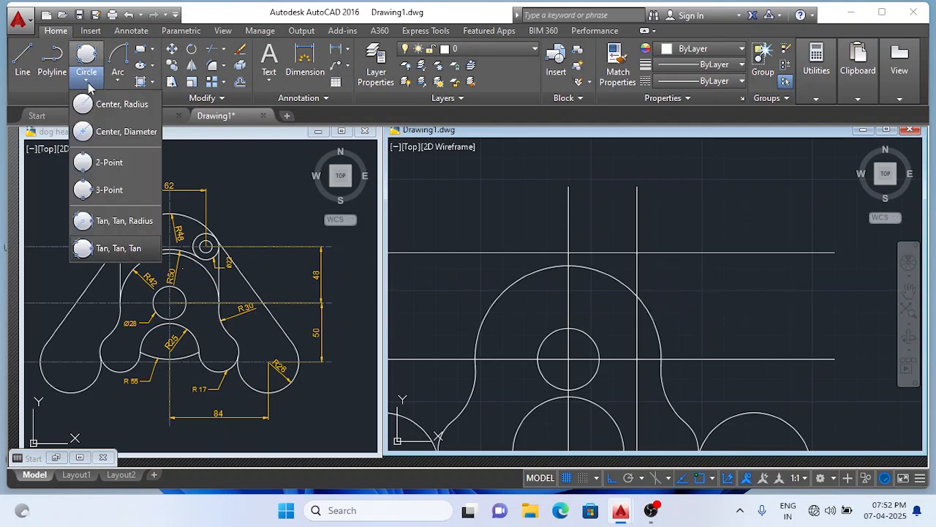
click(111, 131)
scroll(670, 249, up, 2)
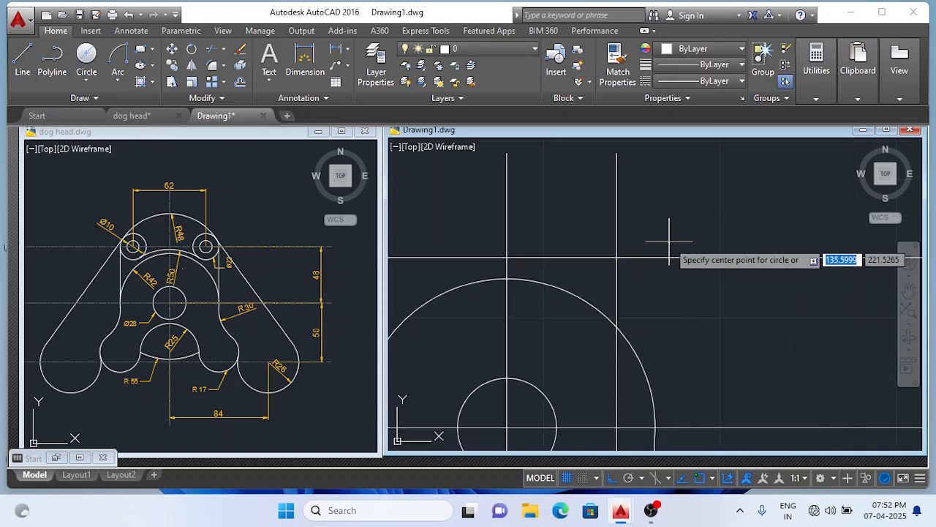
click(616, 256)
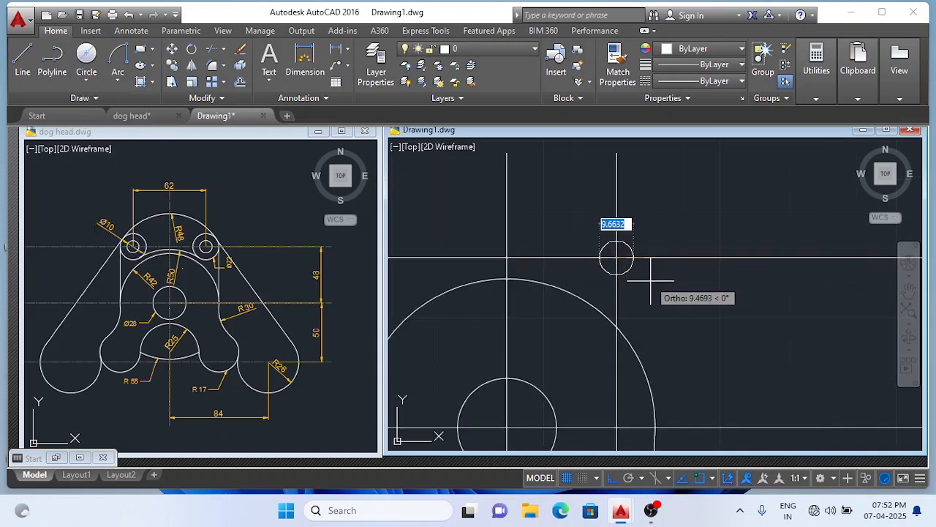
text(22)
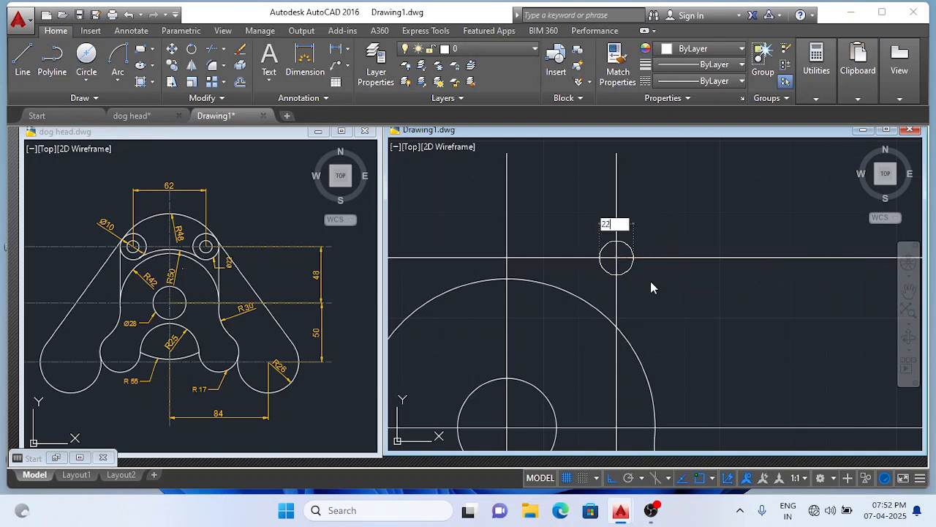
key(Return)
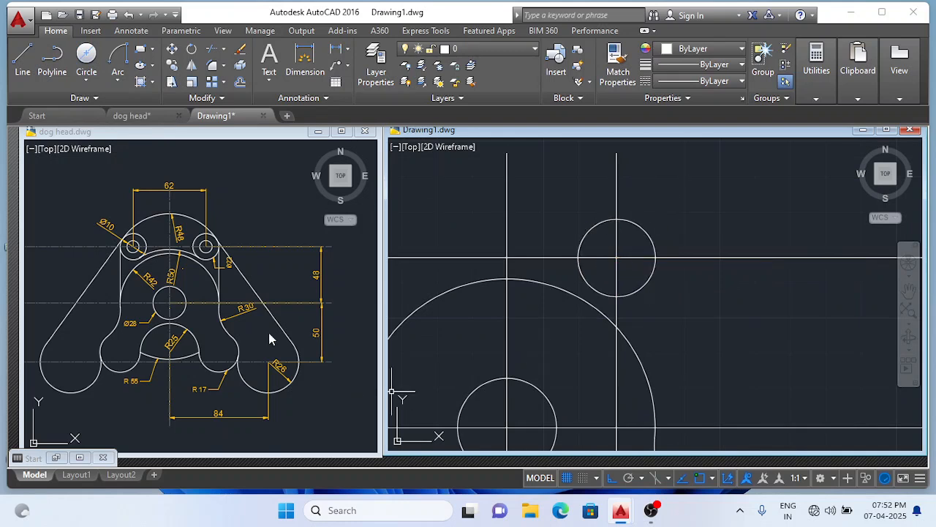
Draw a concentric diameter 10 circle inside the diameter 22 circle.
click(87, 80)
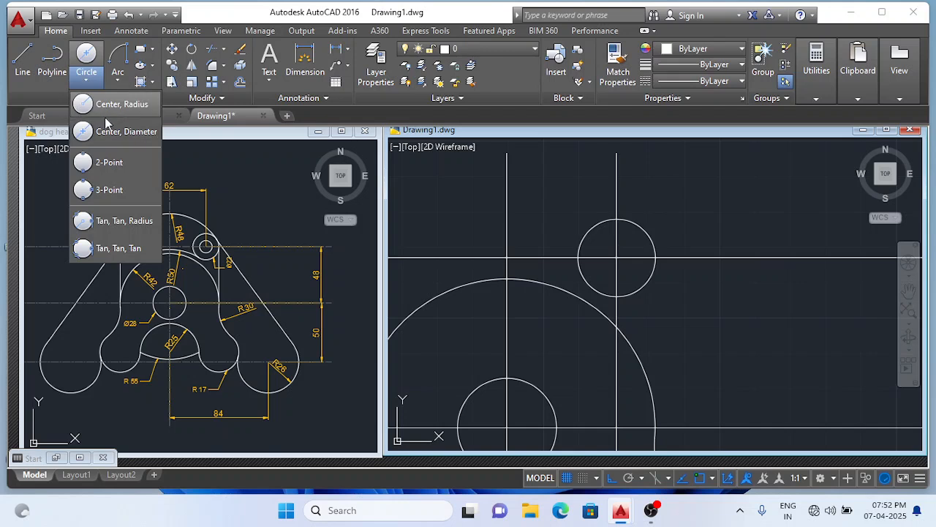
click(109, 132)
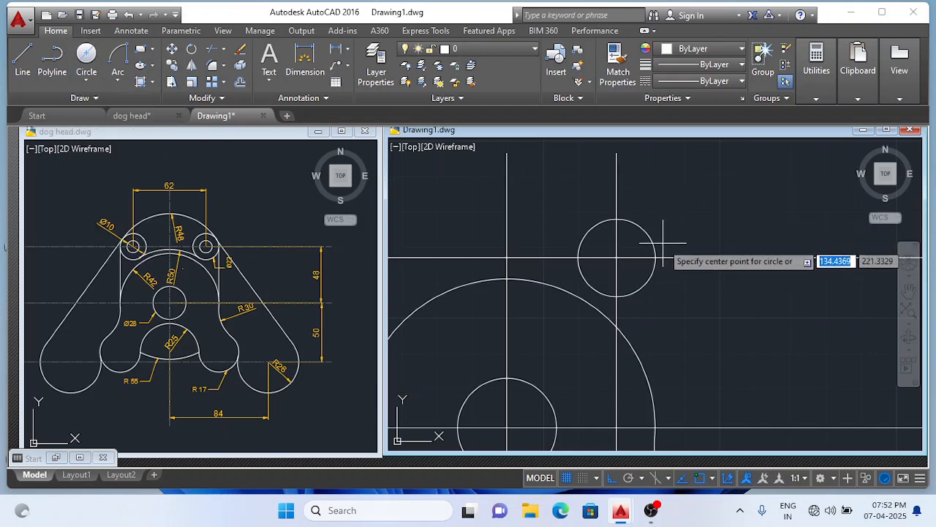
click(617, 258)
text(10)
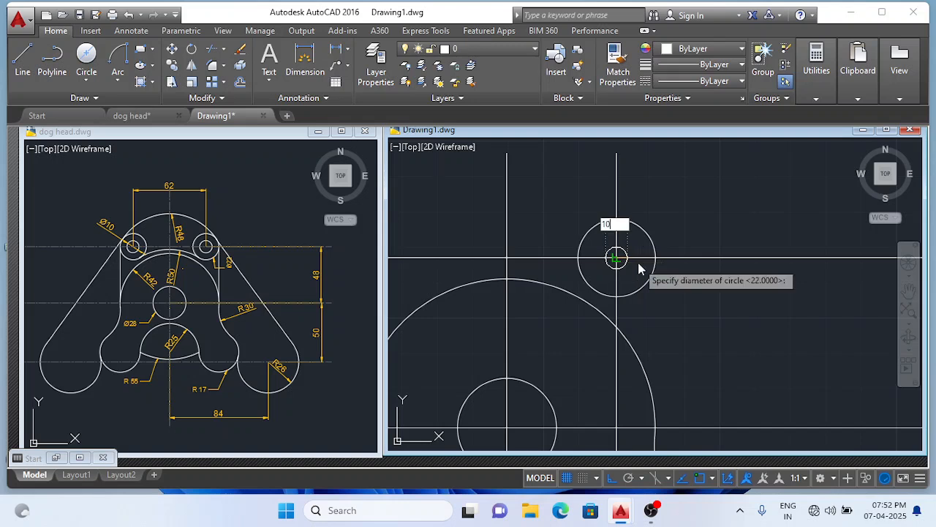
key(Return)
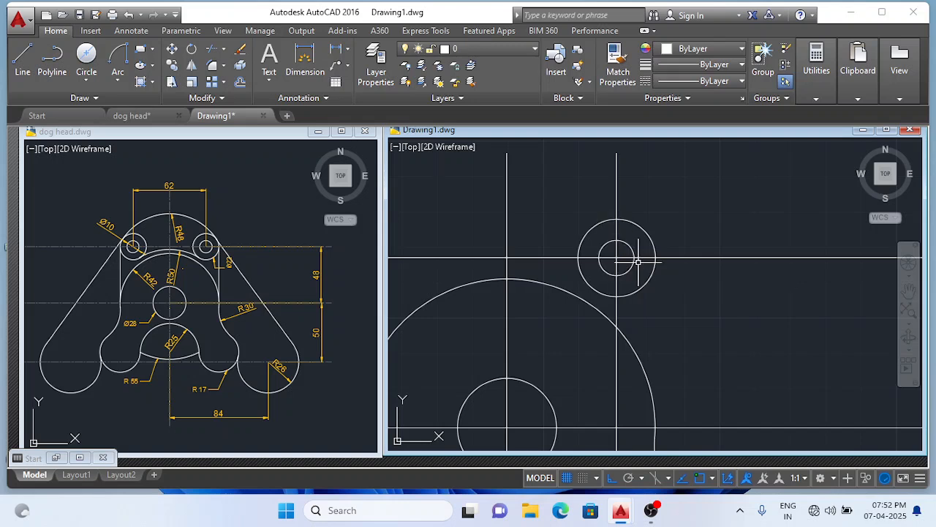
Mirror the diameter 22 and diameter 10 circles about the vertical centre line, keeping the source circles.
scroll(649, 265, down, 4)
middle_drag(628, 341, 654, 280)
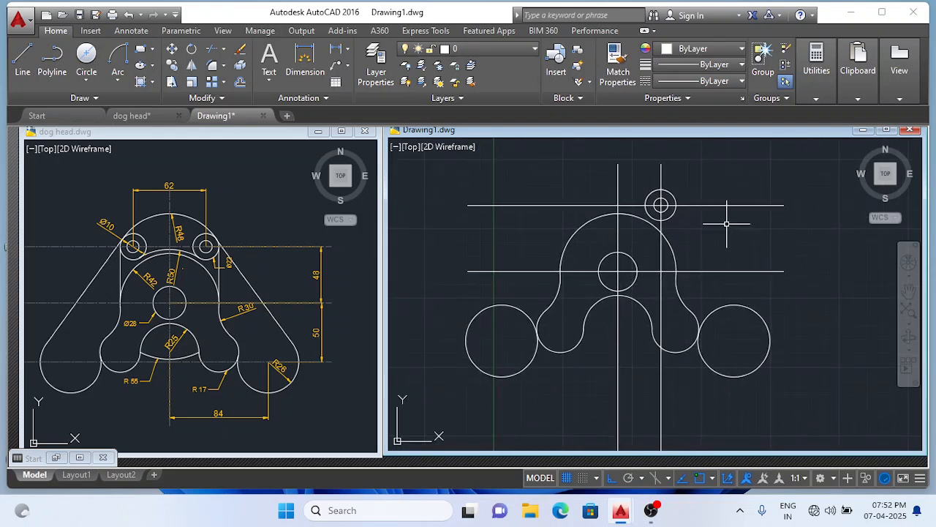
scroll(680, 218, up, 2)
scroll(683, 221, down, 2)
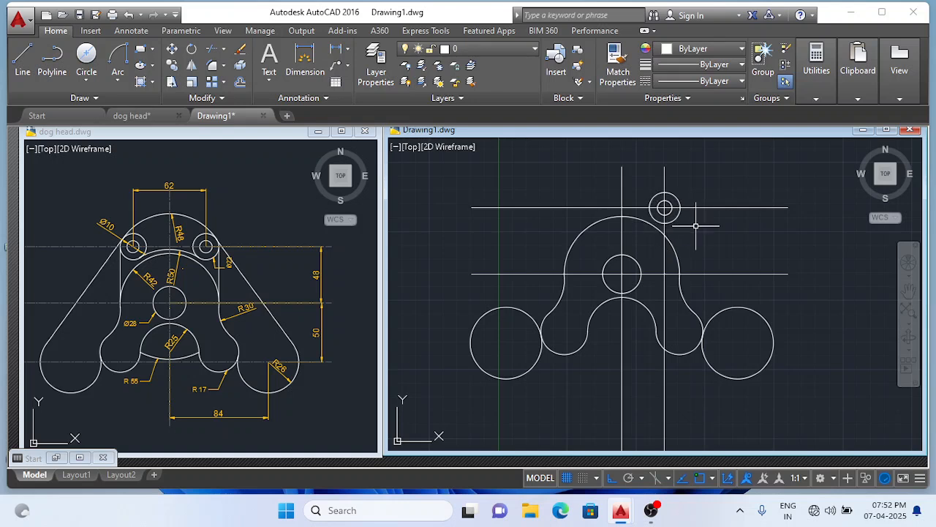
scroll(681, 198, up, 2)
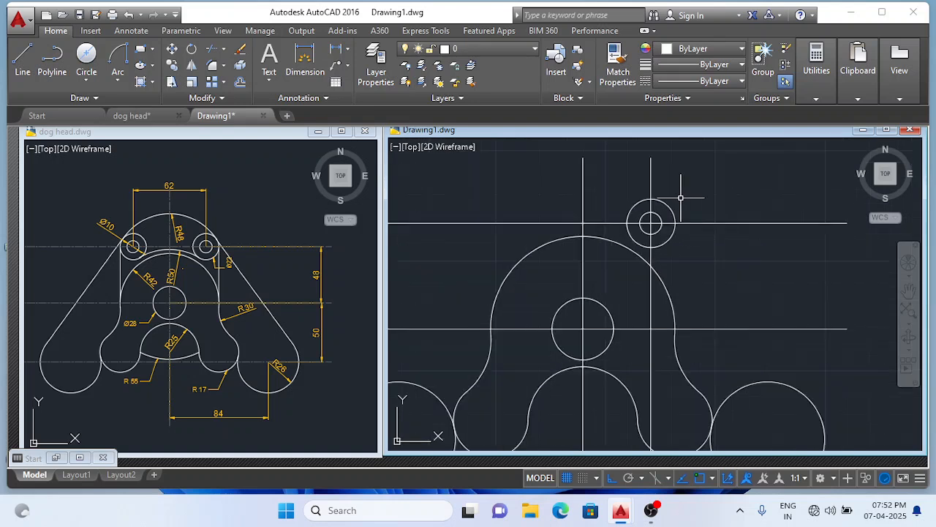
text(m)
key(Return)
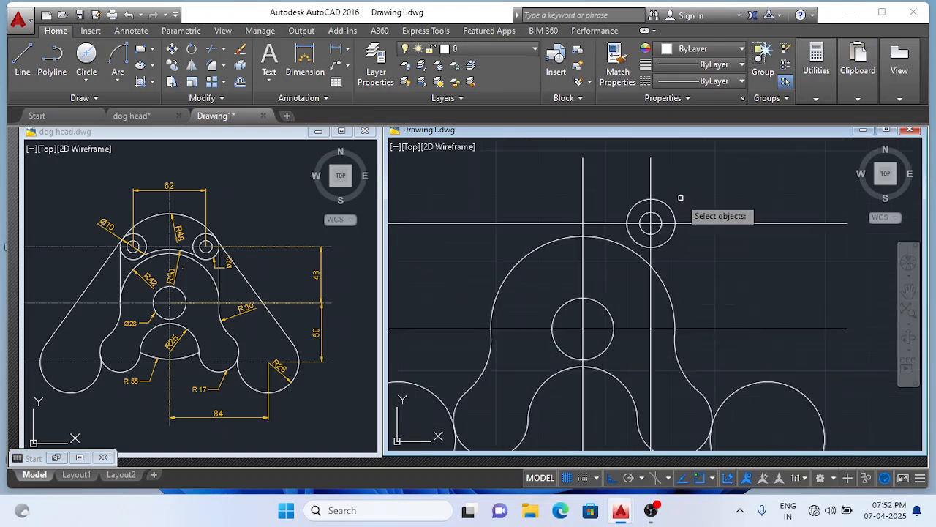
click(651, 222)
key(Return)
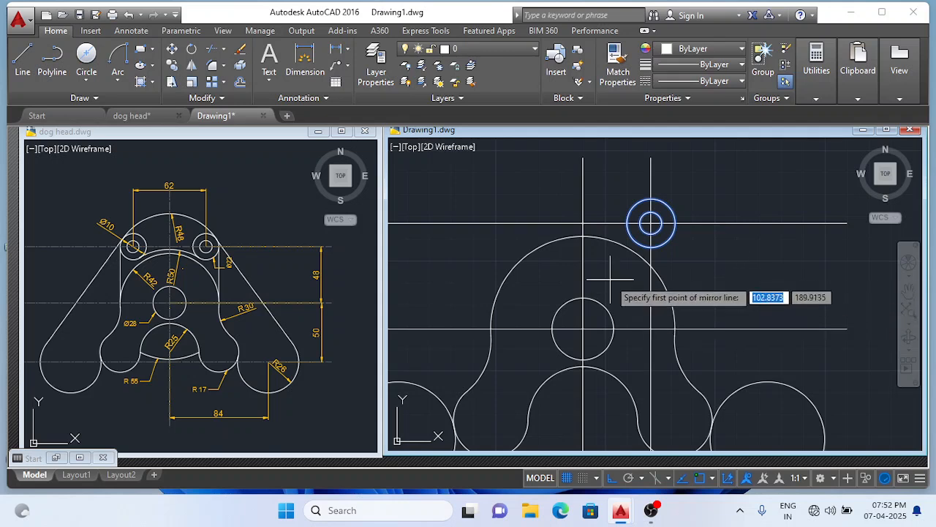
click(583, 222)
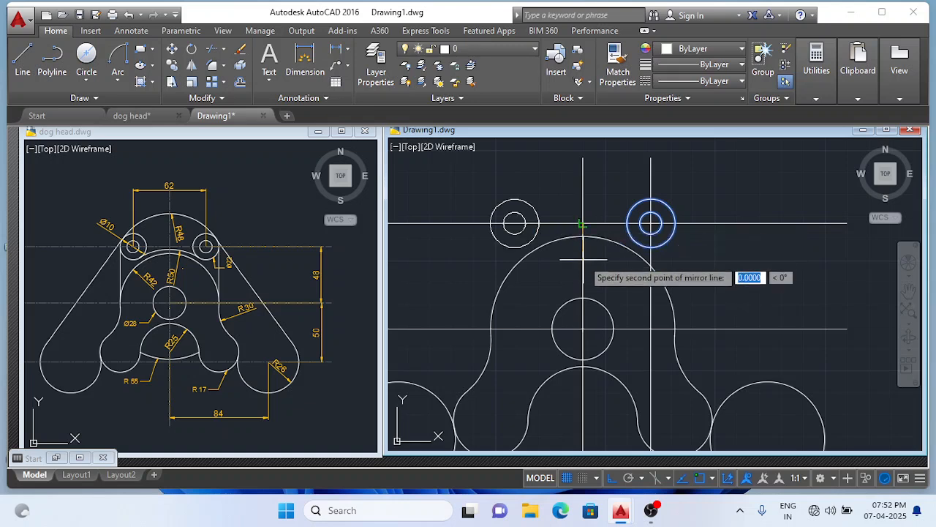
click(583, 329)
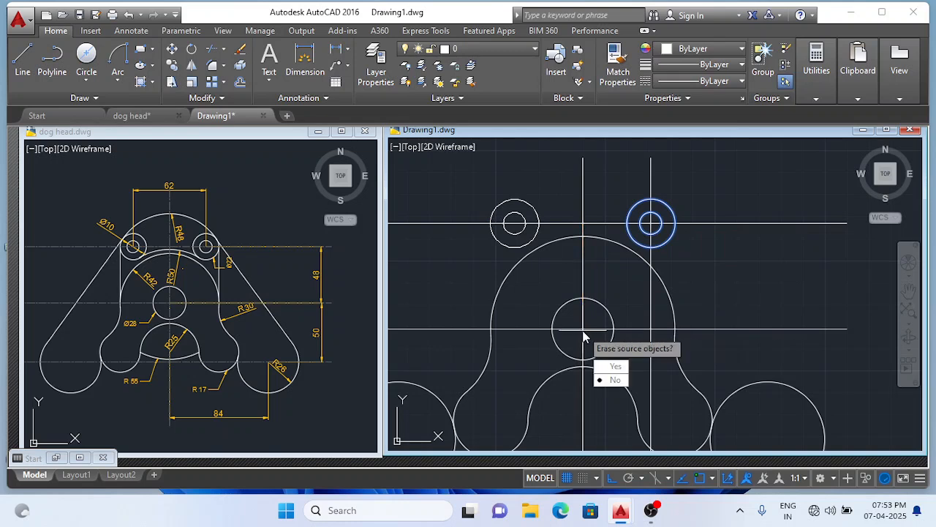
key(Return)
Delete the offset horizontal and vertical lines that cross at the centre of the upper right circles.
scroll(646, 287, down, 4)
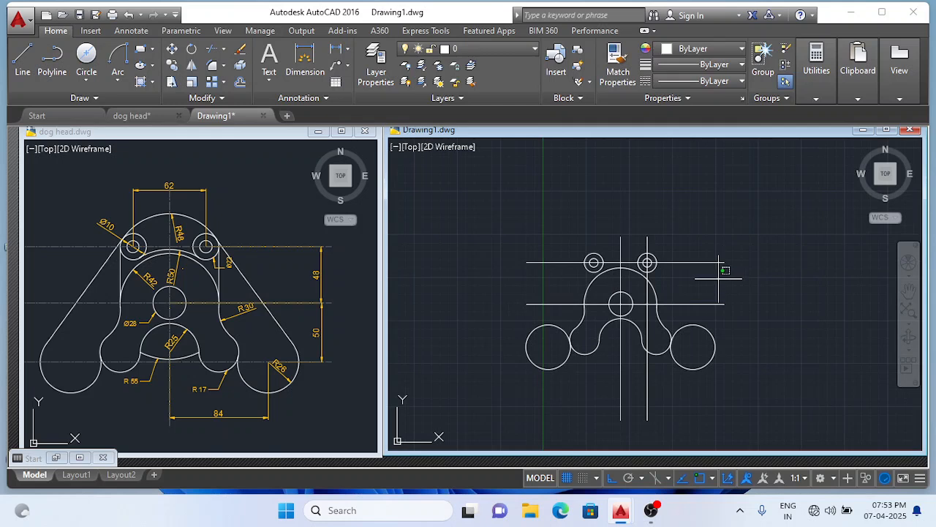
click(706, 262)
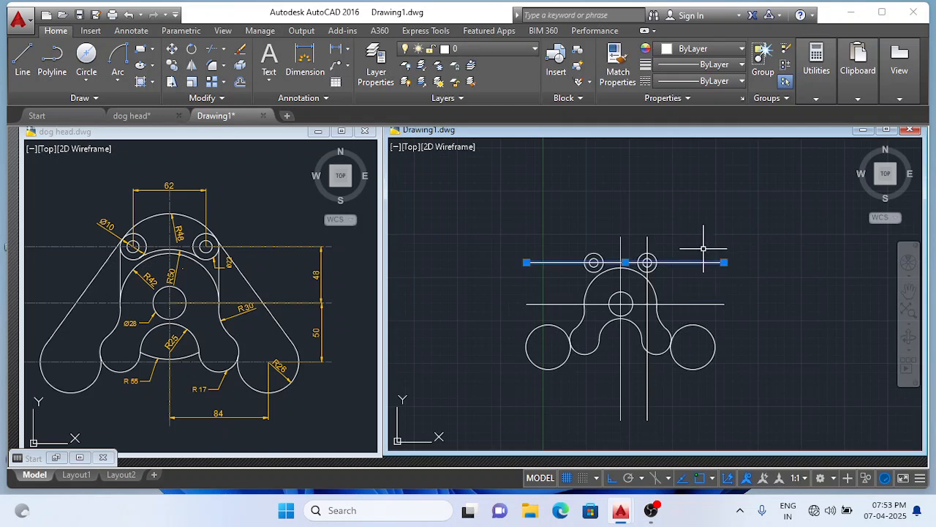
click(648, 331)
key(Delete)
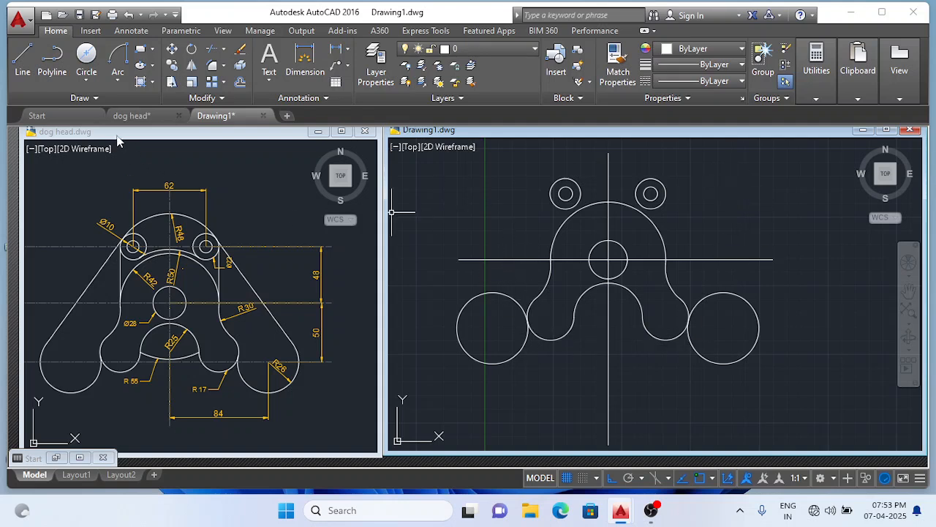
Draw a radius 48 circle tangent to the outer edges of the two upper diameter 22 circles.
click(86, 82)
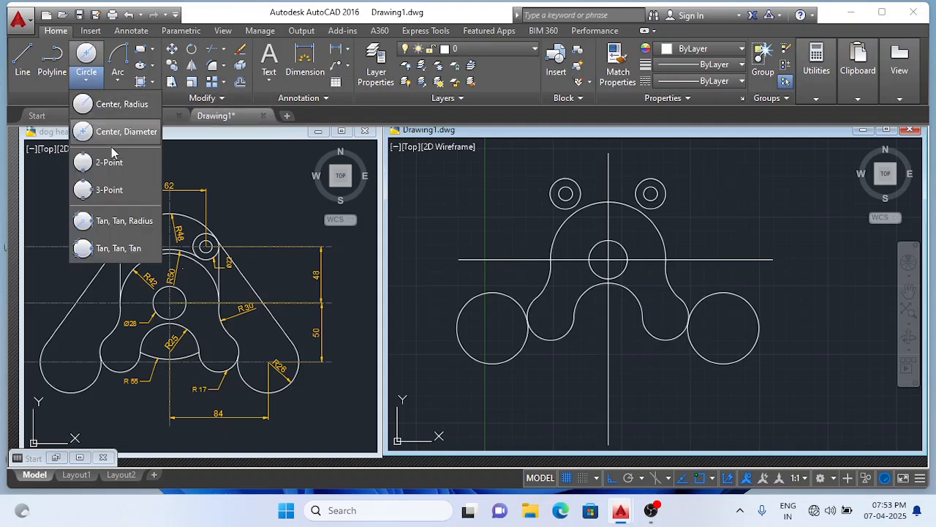
click(119, 221)
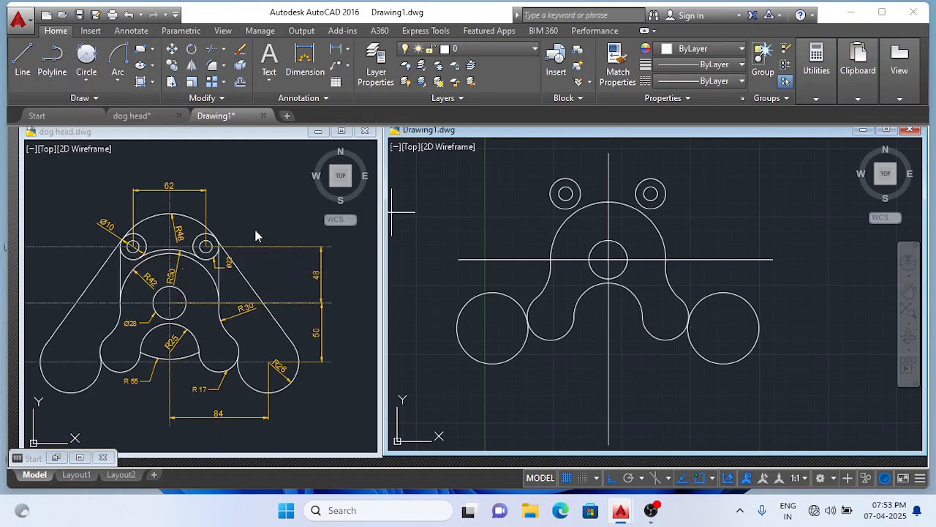
scroll(564, 170, up, 2)
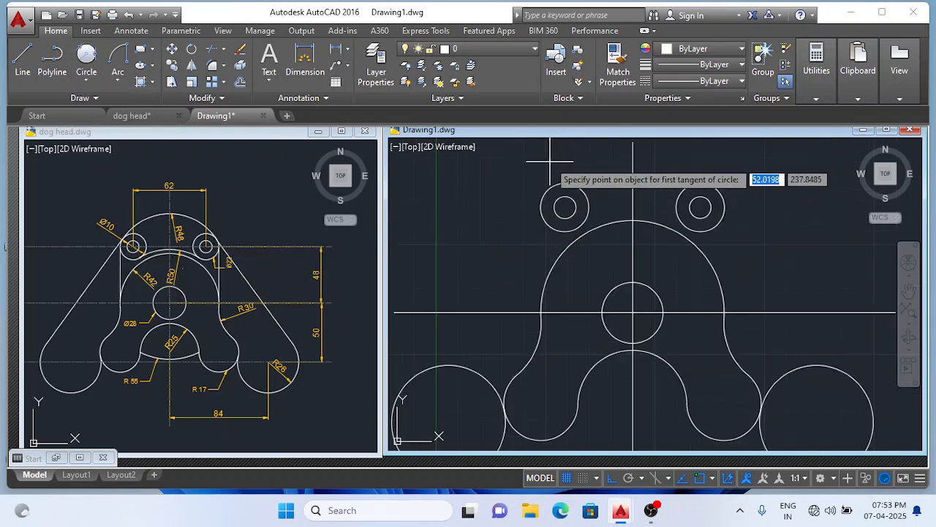
click(542, 191)
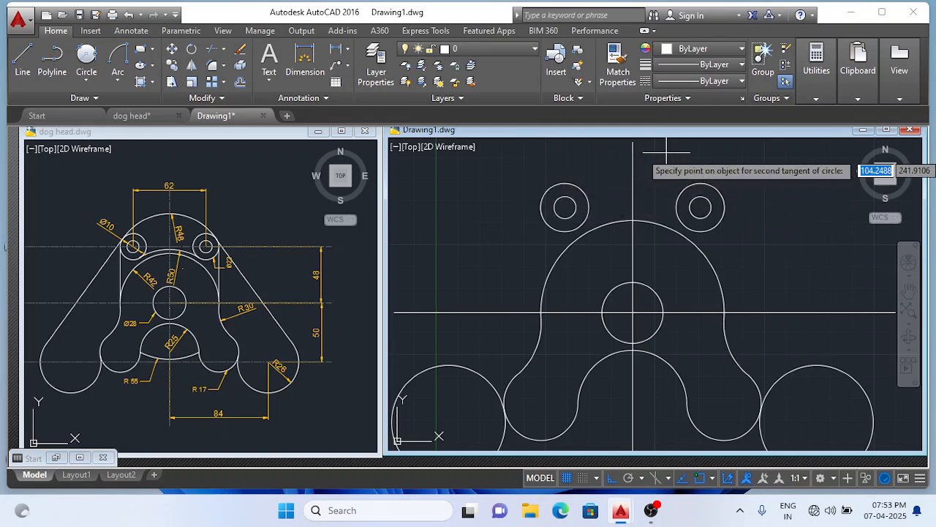
click(722, 195)
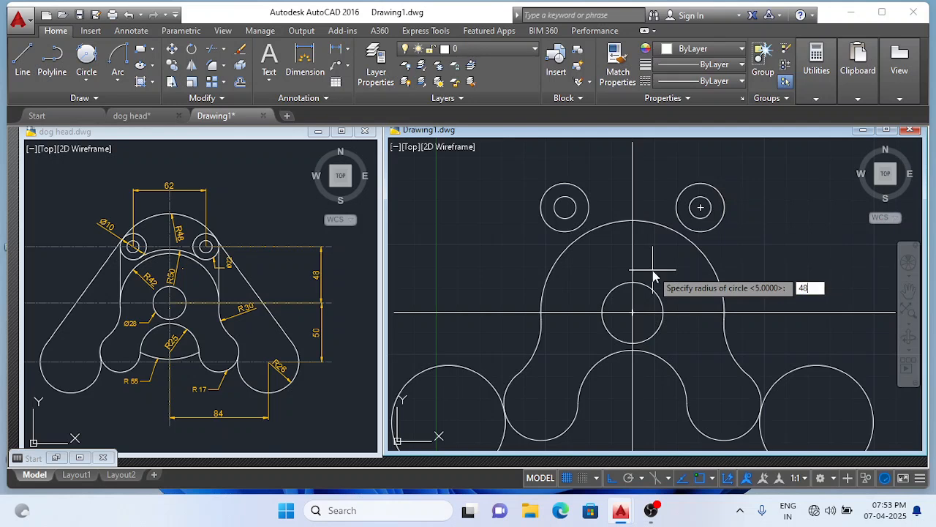
key(Return)
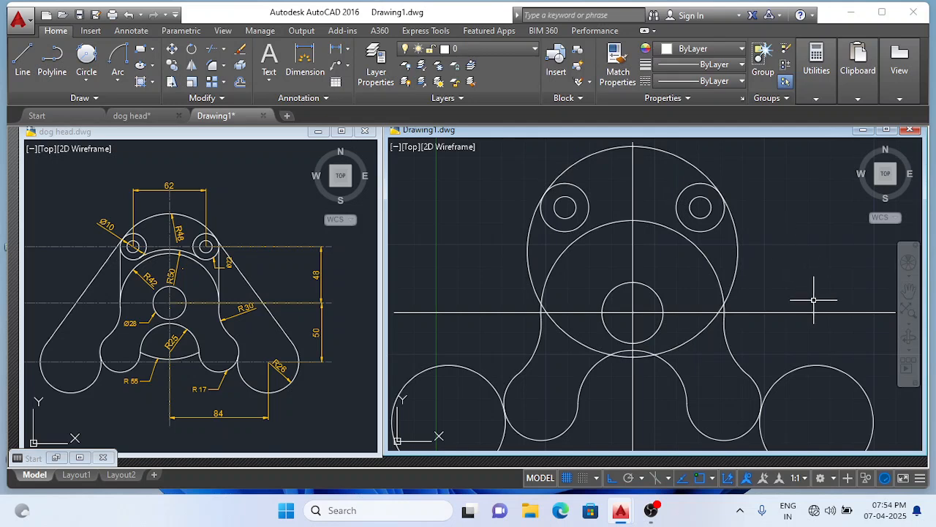
Trim both side portions of the radius 48 circle below its tangent points with the upper diameter 22 circles.
text(tr)
key(Return)
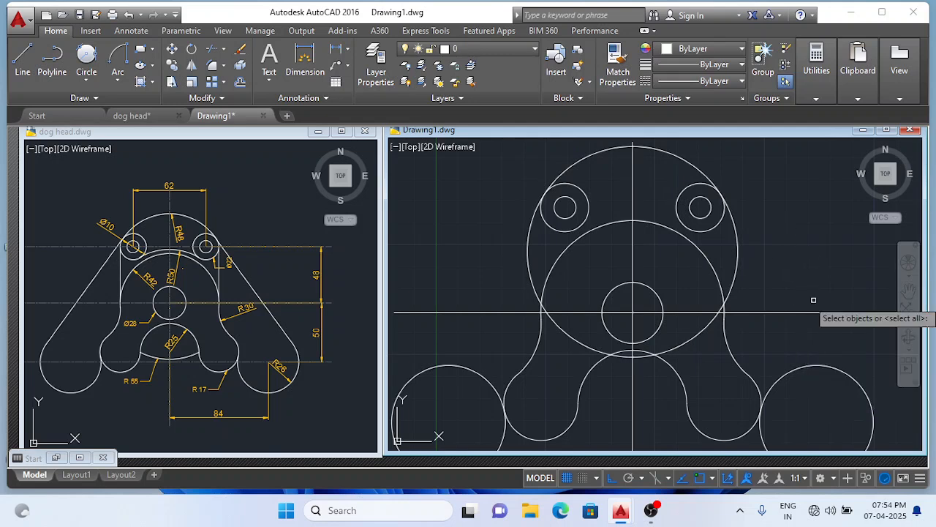
key(Return)
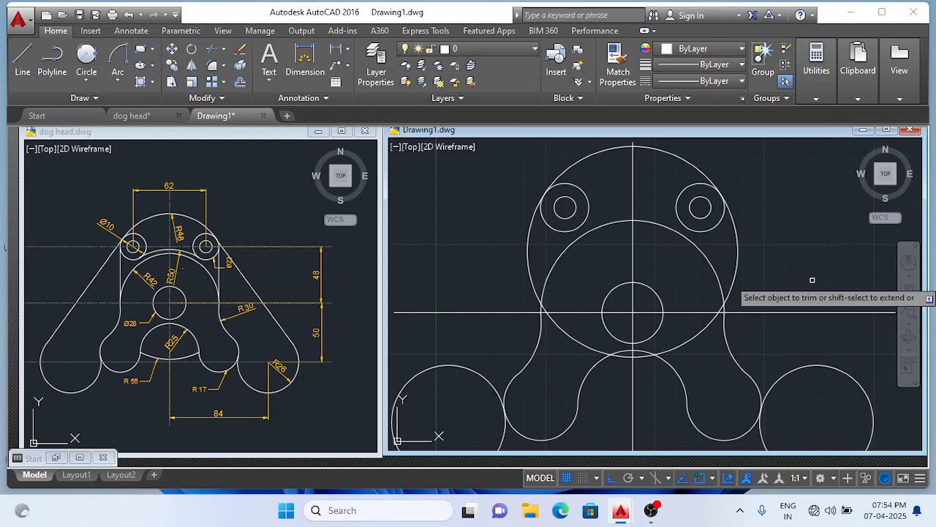
click(736, 253)
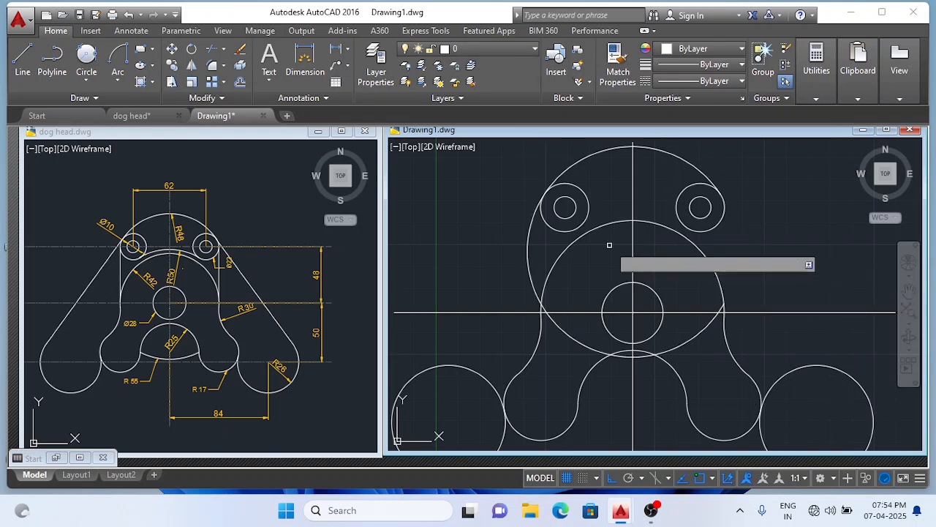
click(527, 247)
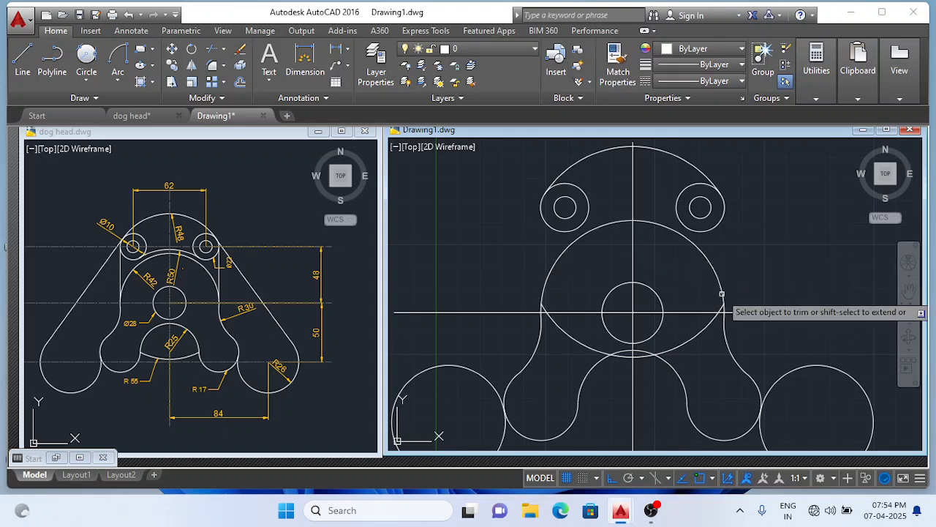
key(Escape)
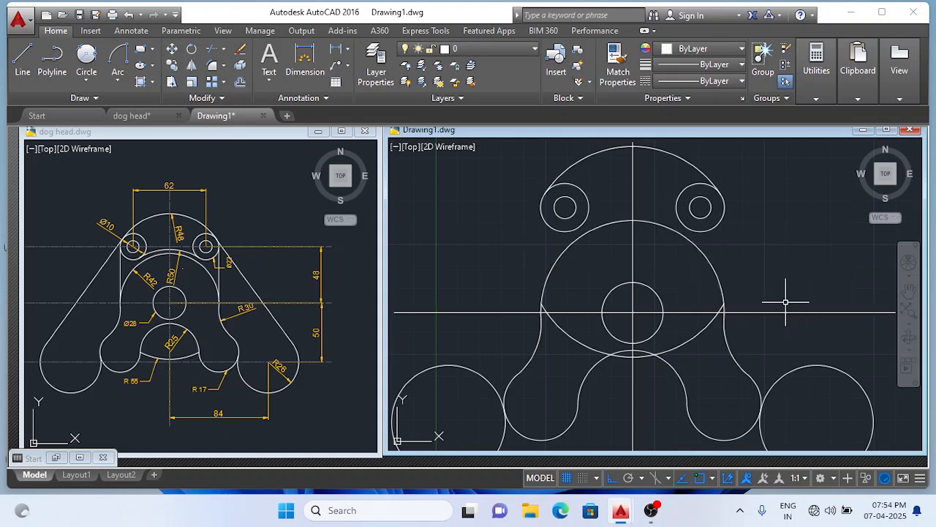
Erase the leftover lower arc of the radius 48 circle beneath the central circle.
text(e)
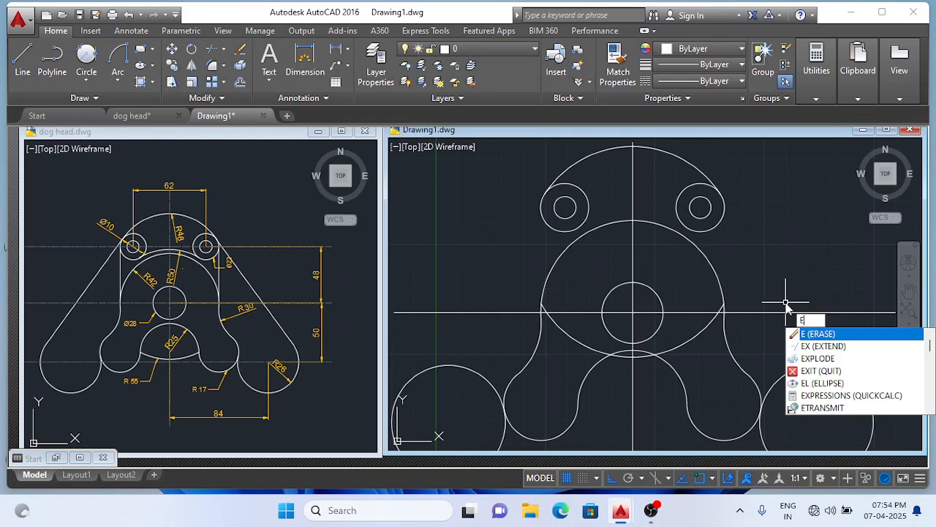
key(Return)
click(689, 343)
key(Return)
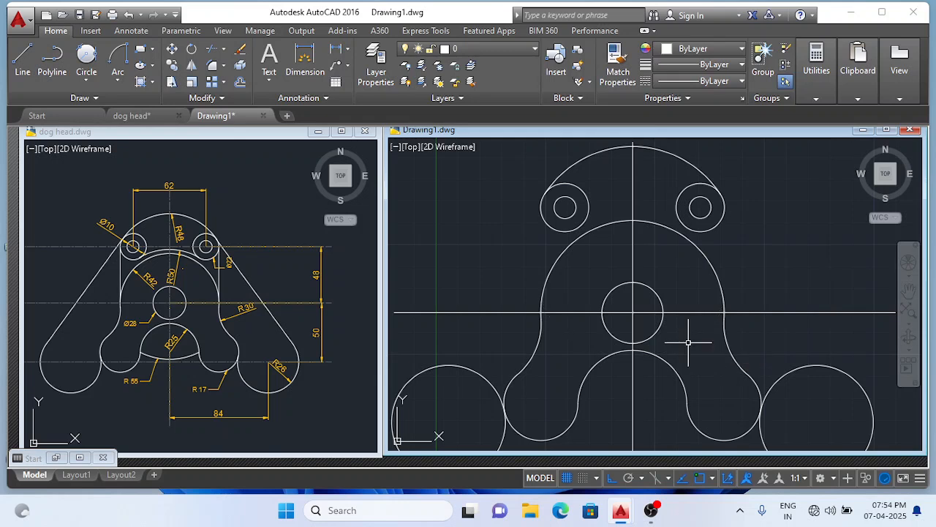
Fillet the two upper diameter 22 circles with a connecting arc between their inner sides.
scroll(722, 313, down, 2)
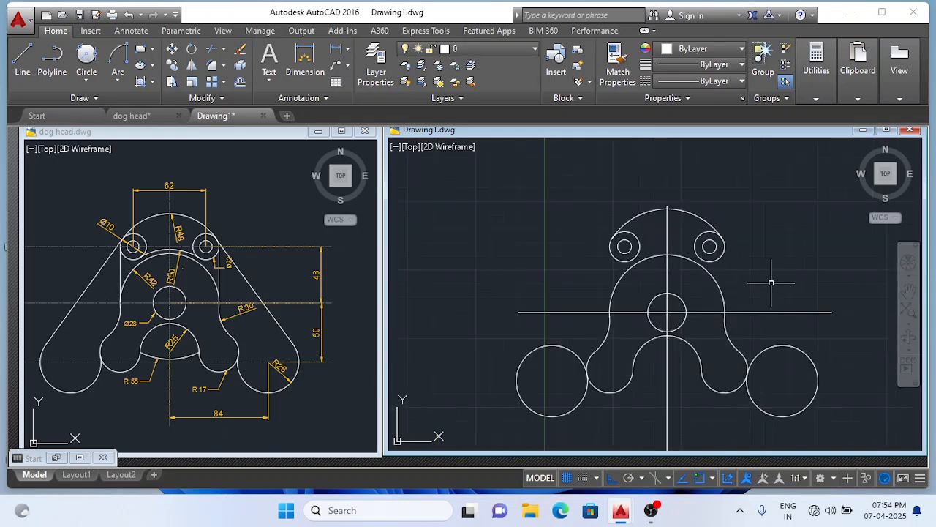
middle_drag(751, 271, 745, 251)
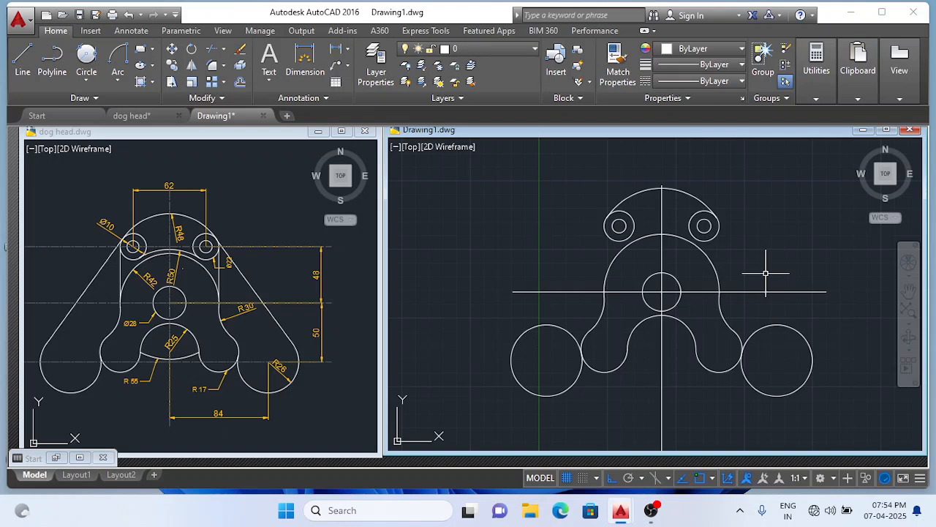
scroll(757, 264, up, 2)
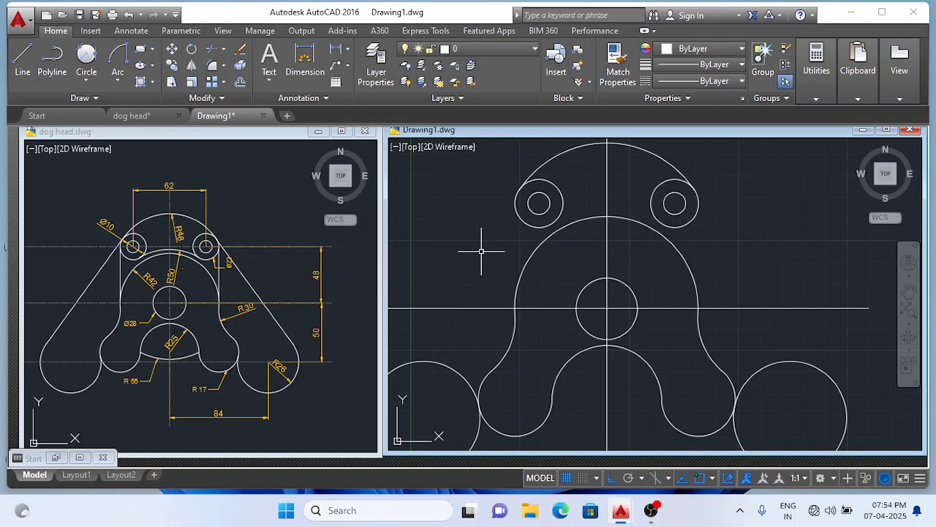
key(Return)
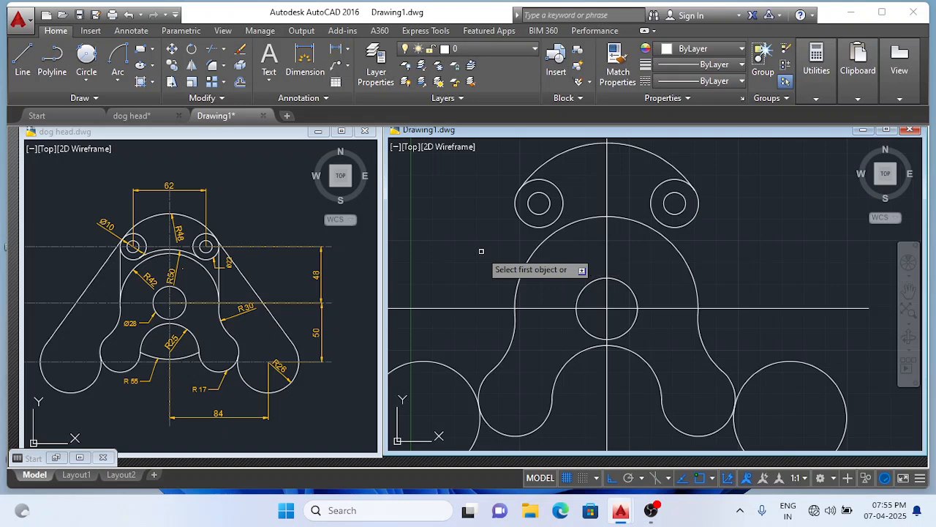
click(548, 213)
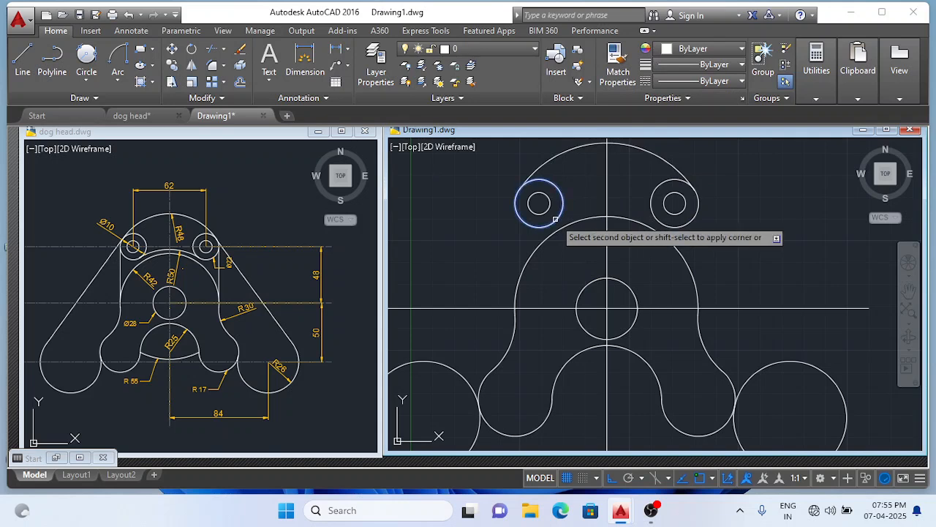
click(653, 212)
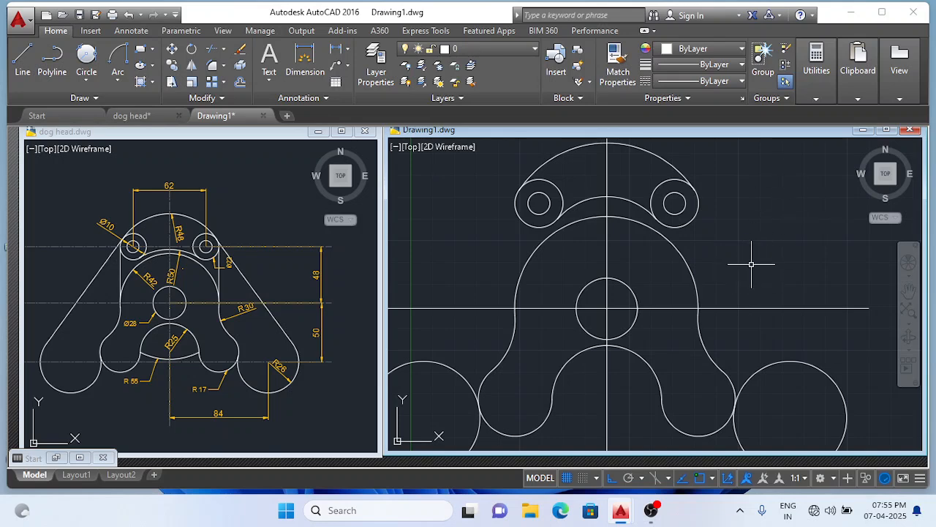
Draw a line tangent to the outer sides of the upper right diameter 22 circle and the large lower right circle.
scroll(746, 259, down, 4)
mouse_move(747, 259)
middle_down()
mouse_move(777, 268)
mouse_move(725, 244)
middle_up()
scroll(725, 244, up, 2)
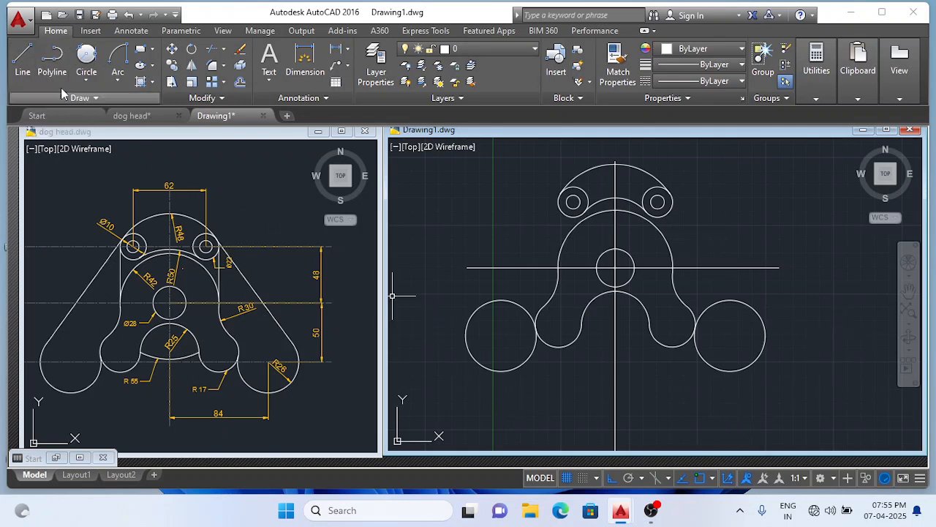
click(22, 63)
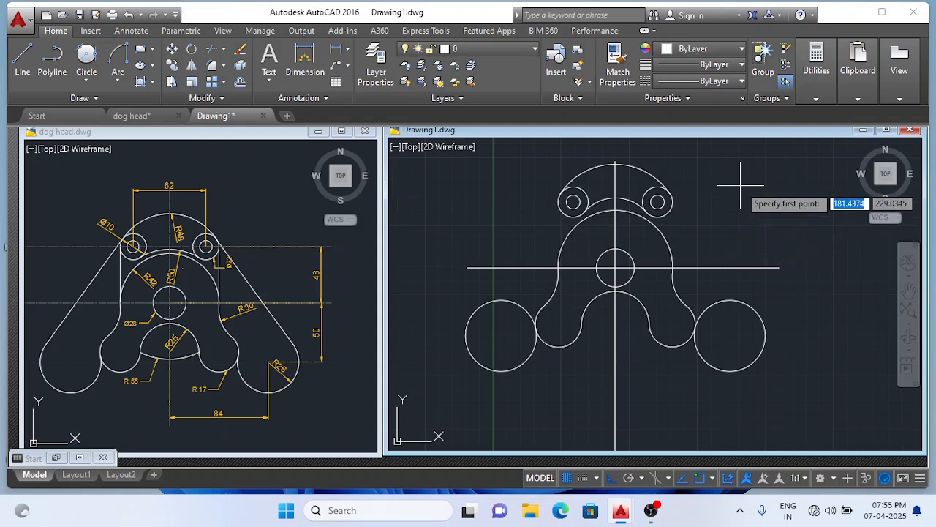
text(tan)
key(Return)
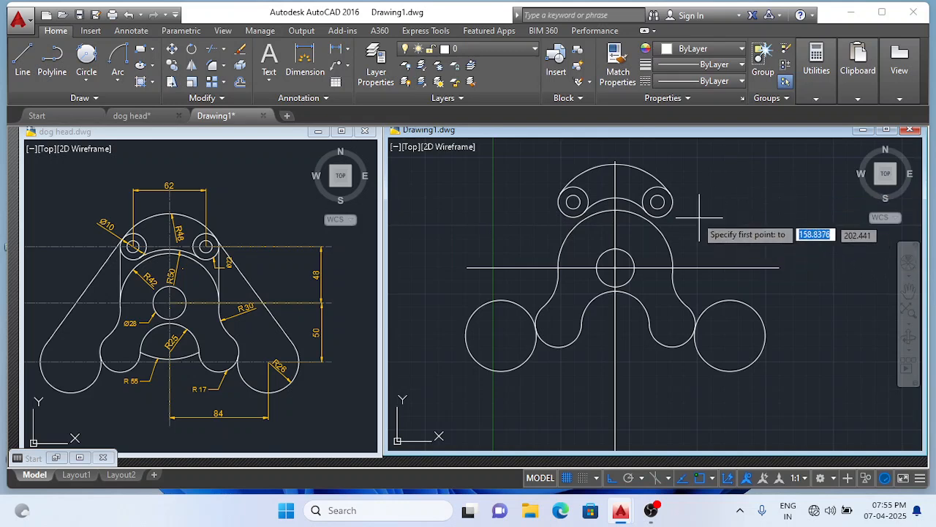
click(662, 199)
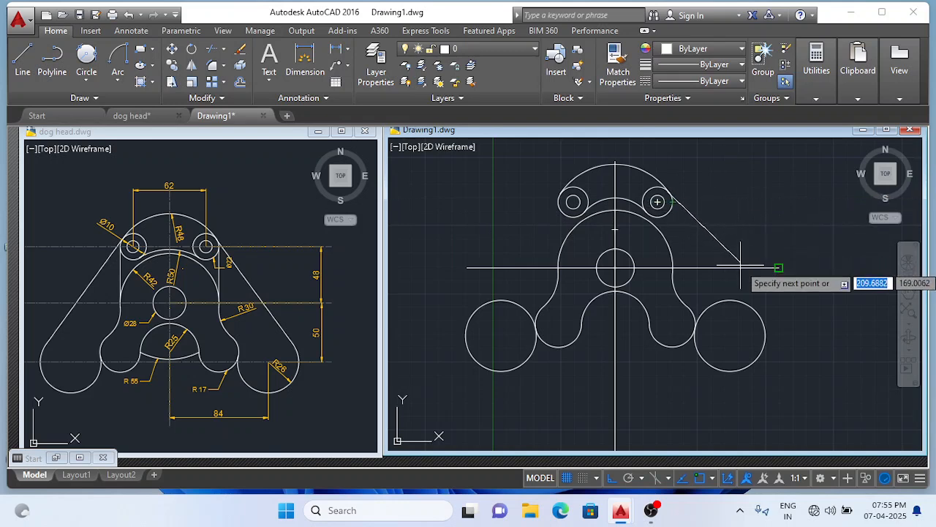
text(ta)
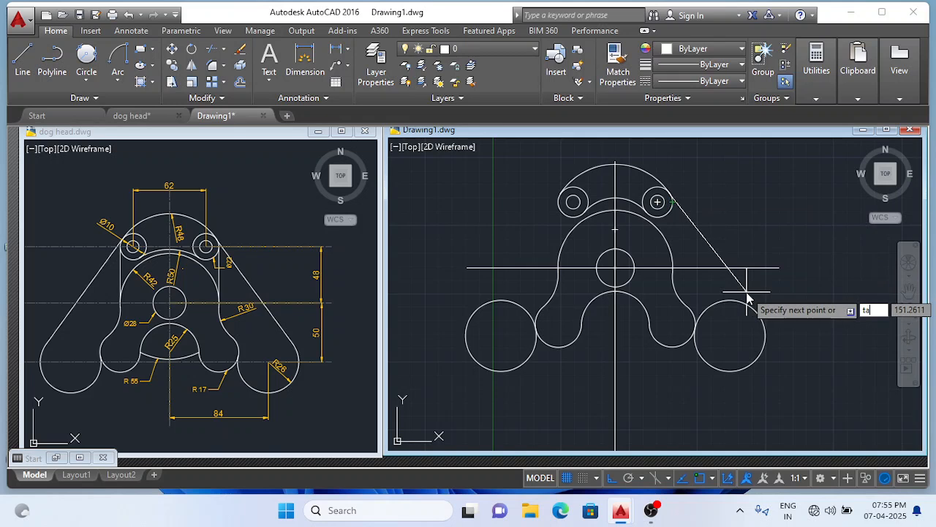
text(n)
key(Return)
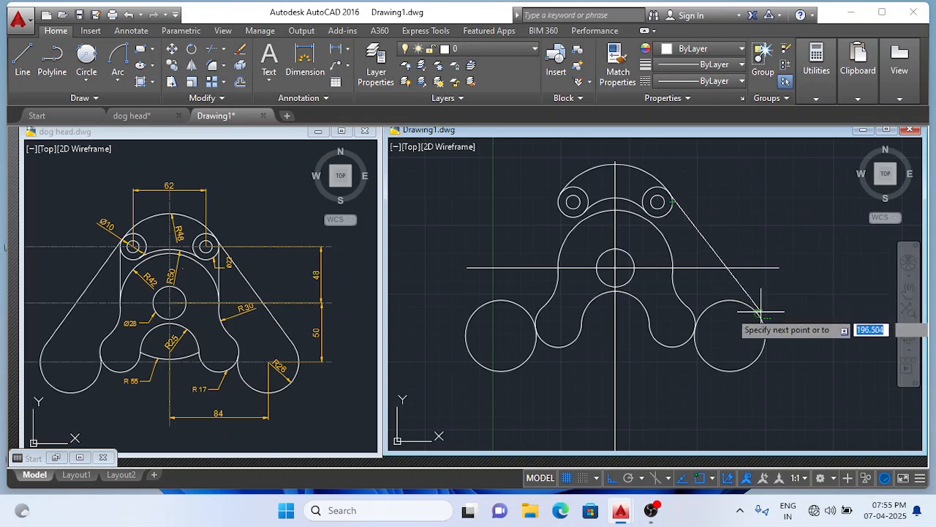
click(759, 316)
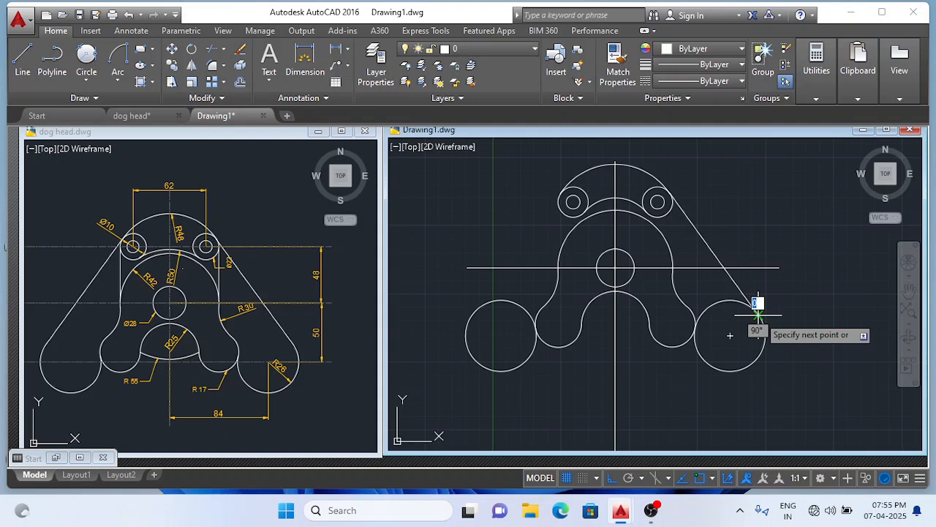
key(Return)
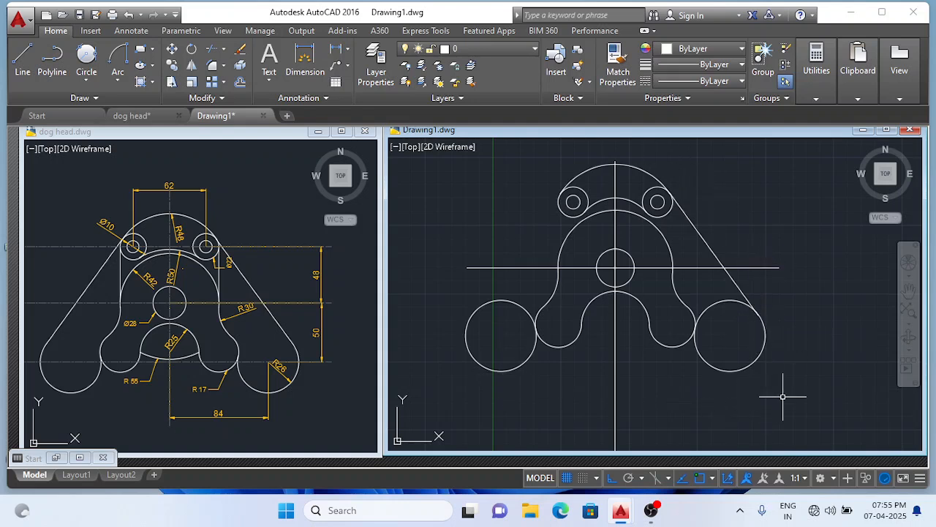
Mirror the outer tangent line about the vertical centre line, keeping the source line.
text(mi)
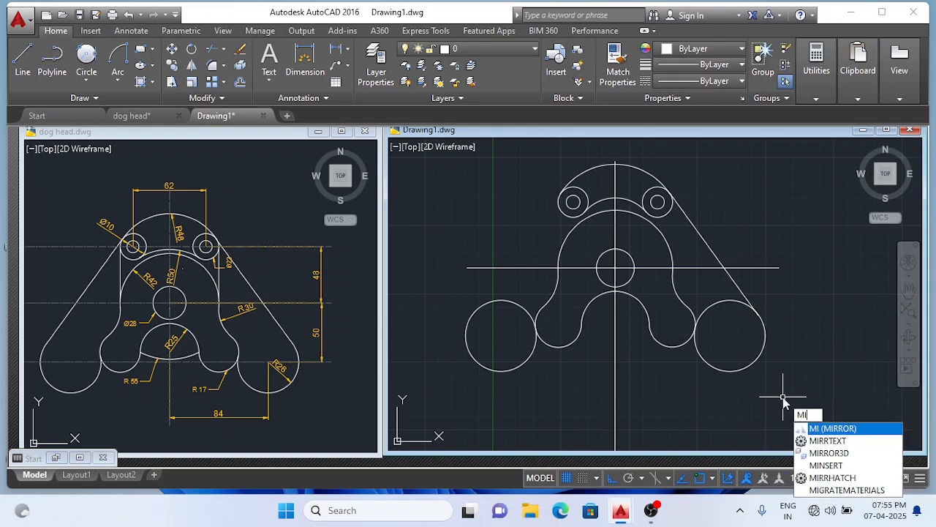
key(Return)
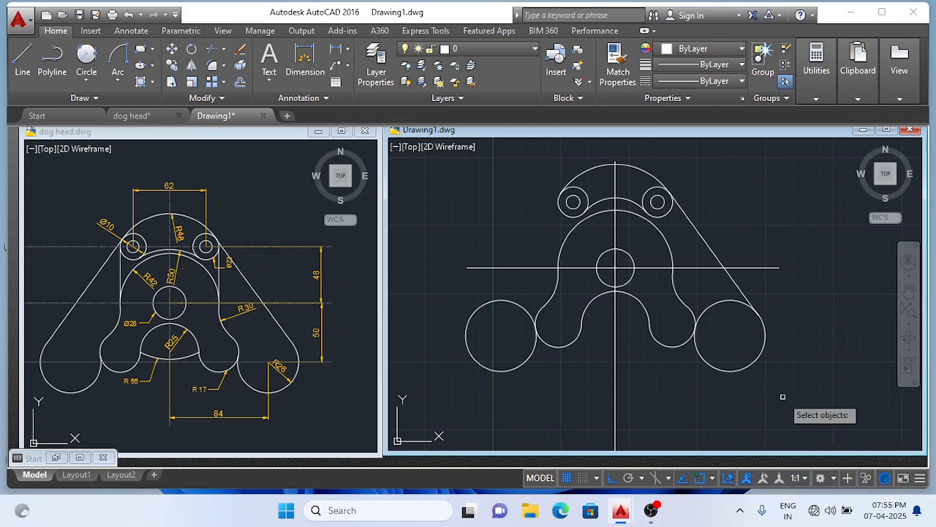
click(744, 290)
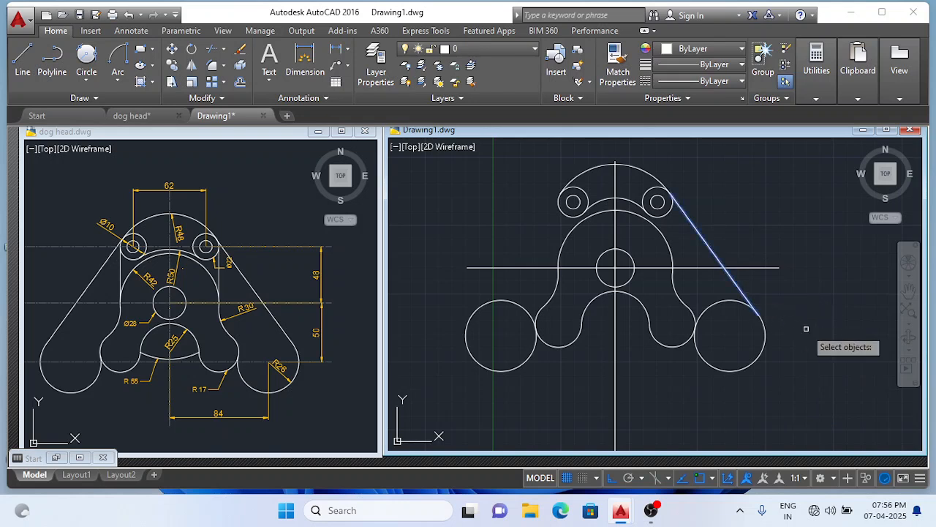
key(Return)
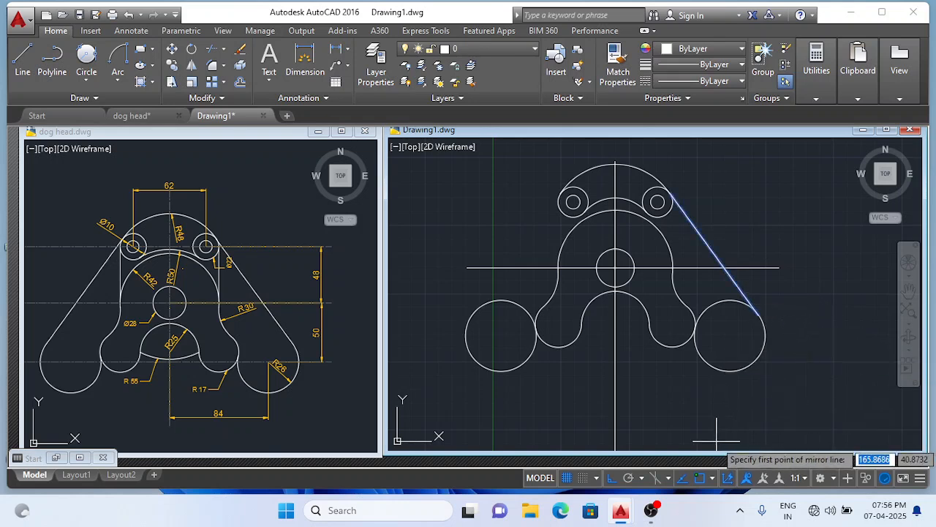
click(614, 165)
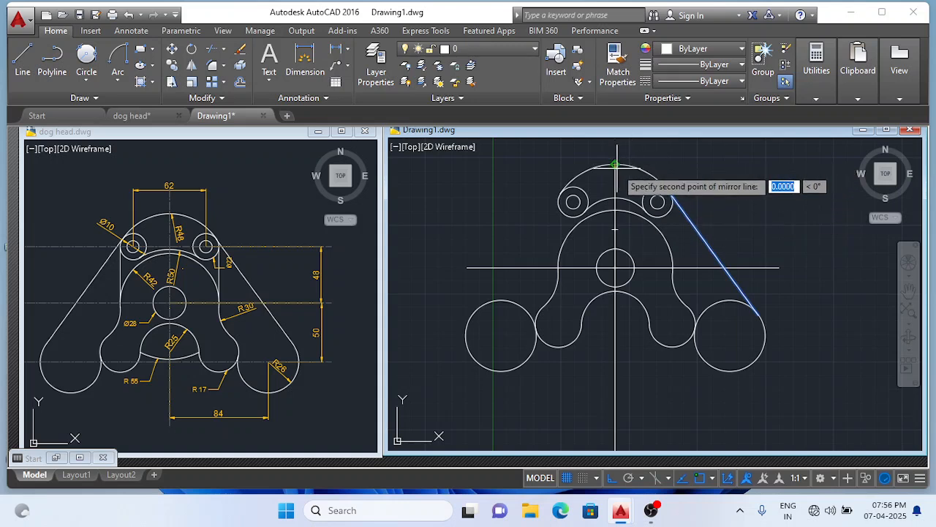
click(615, 269)
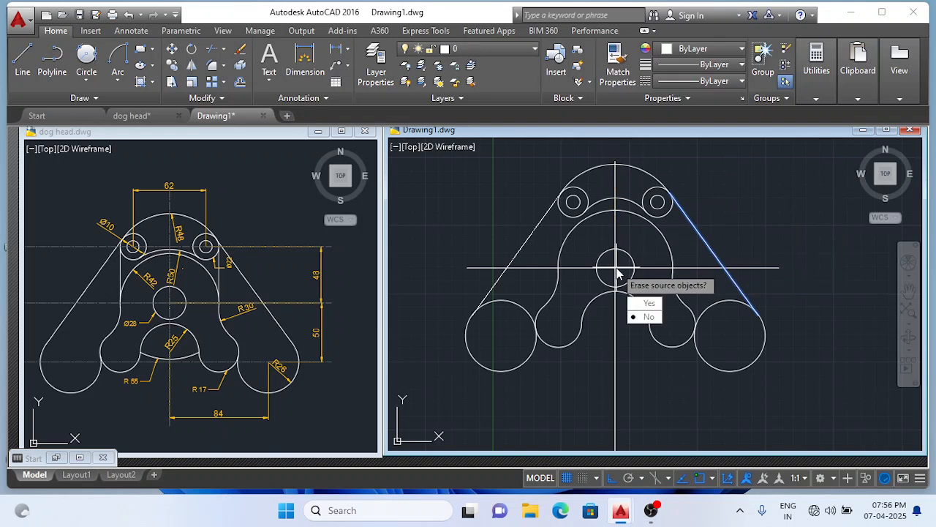
key(Return)
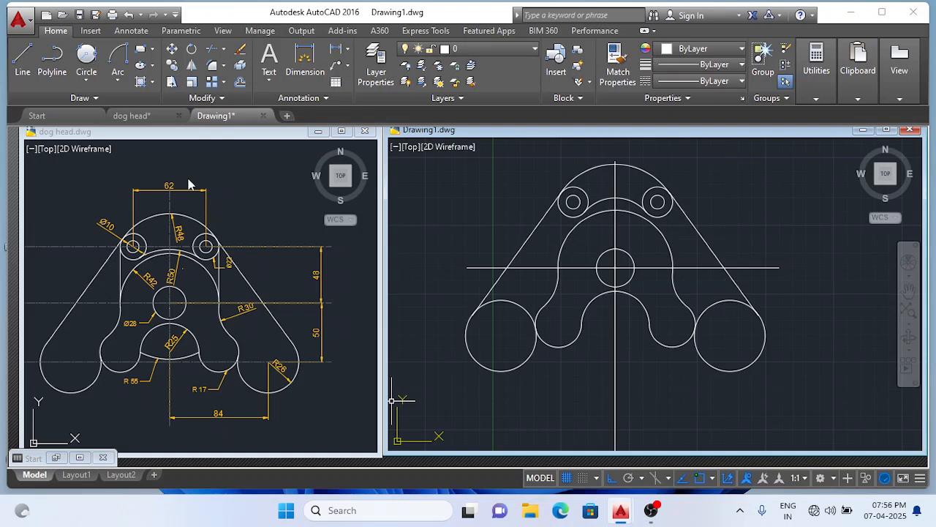
Draw a start-end-radius arc of radius 55 joining the two lower ends of the radius 25 arc below the central circle.
click(117, 79)
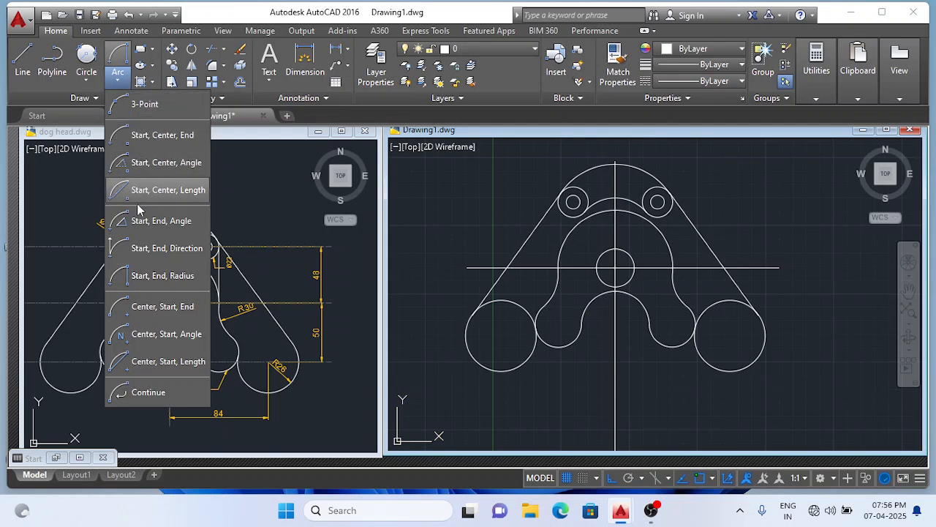
click(150, 278)
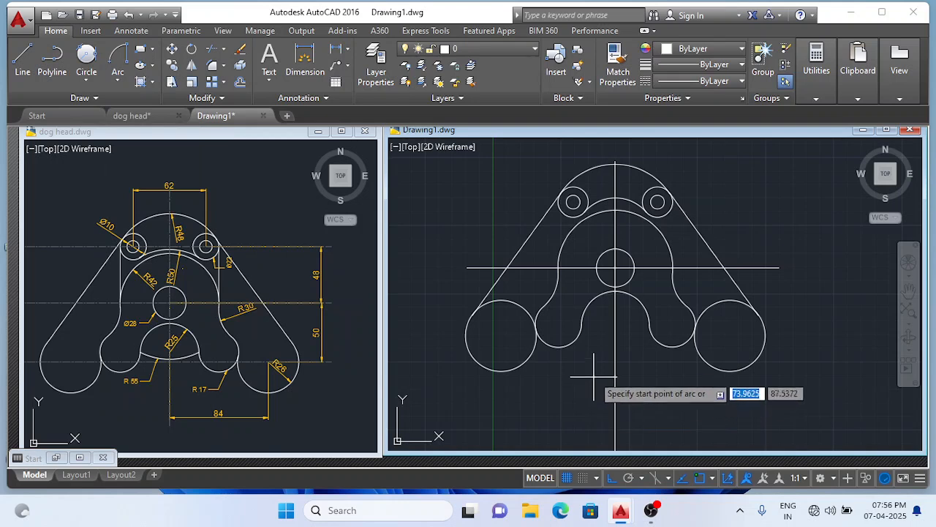
click(583, 325)
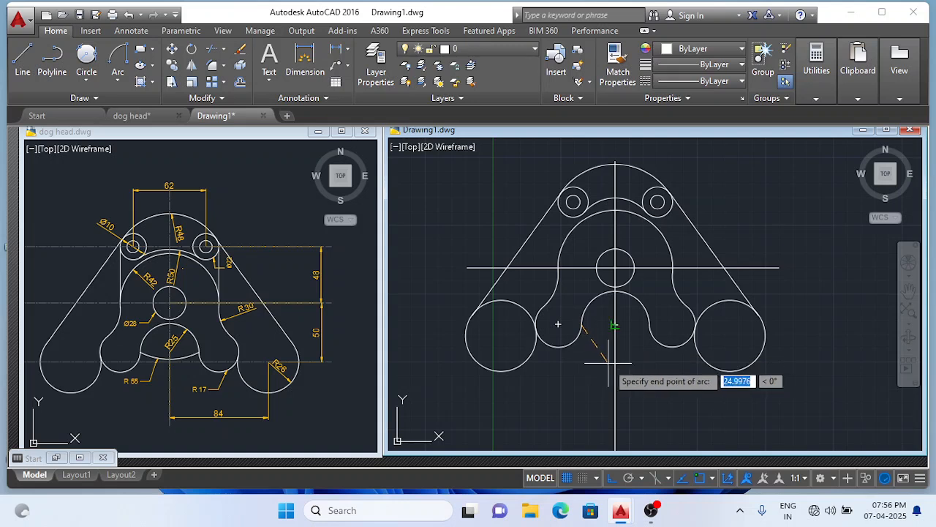
click(648, 324)
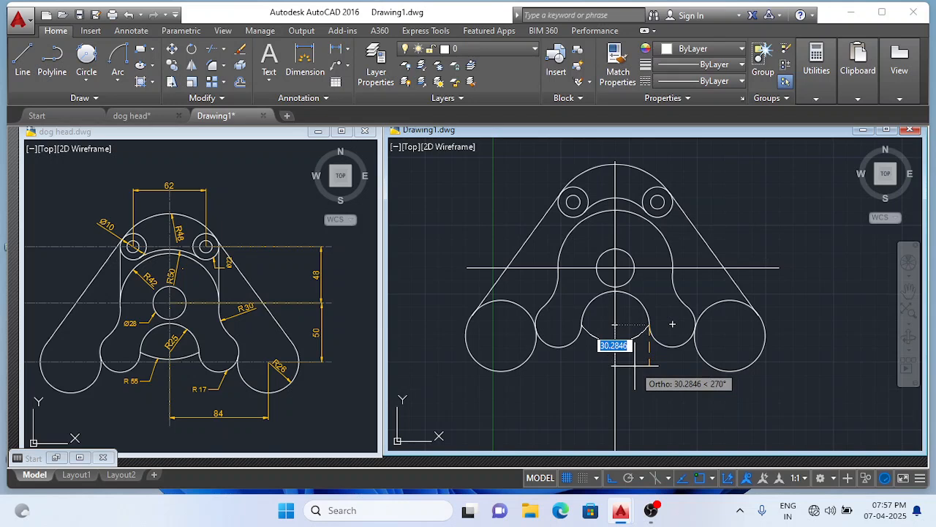
text(55)
key(Return)
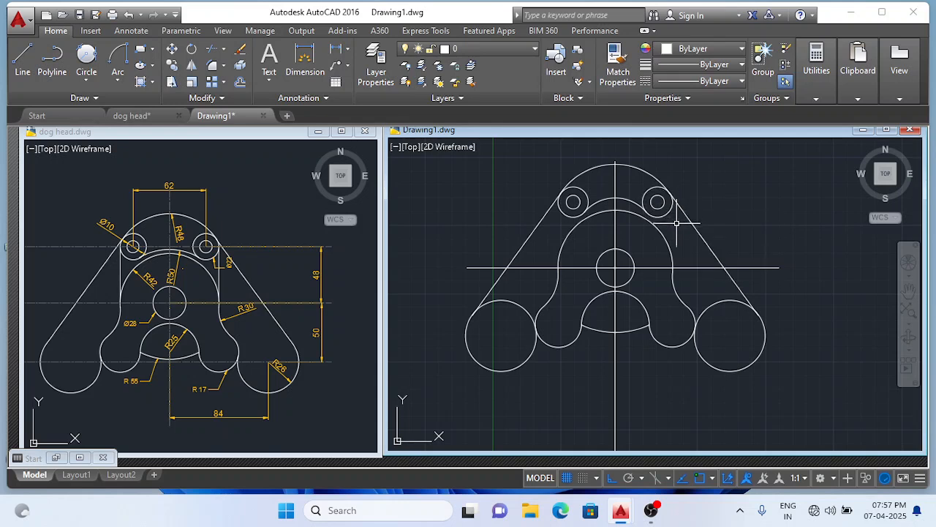
Draw a vertical line from the right quadrant of the upper right diameter 22 circle down to the horizontal centre line.
click(24, 58)
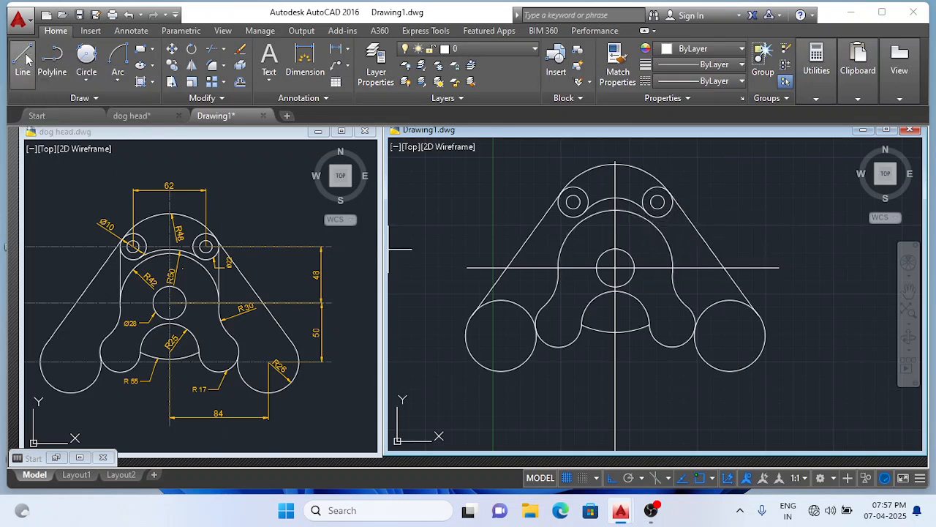
click(672, 202)
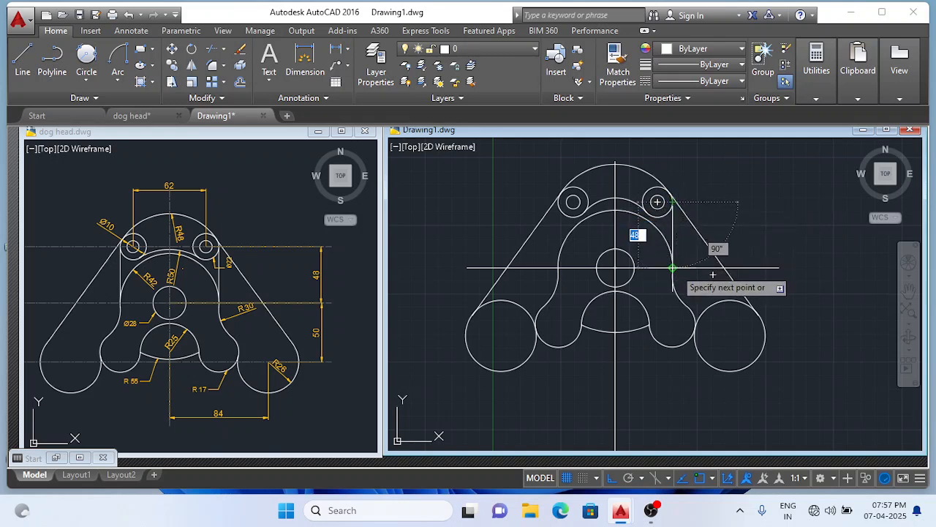
click(672, 268)
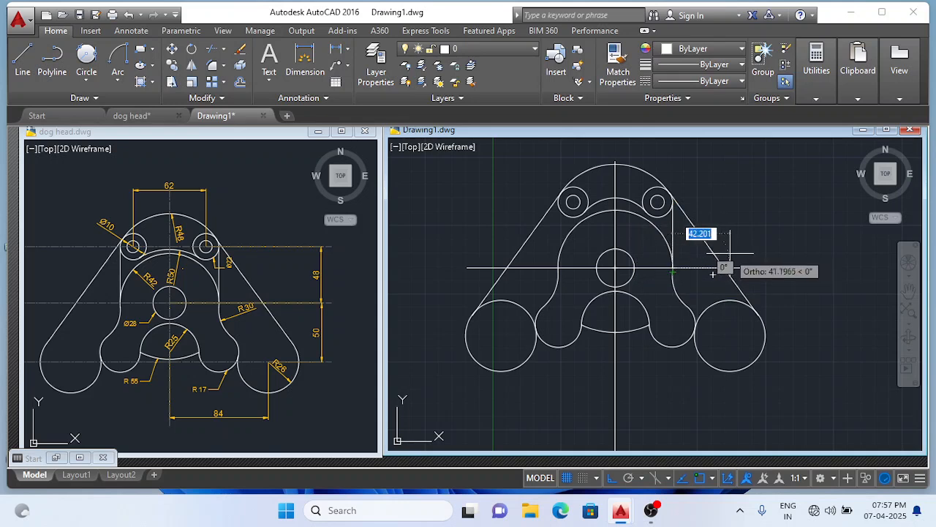
key(Escape)
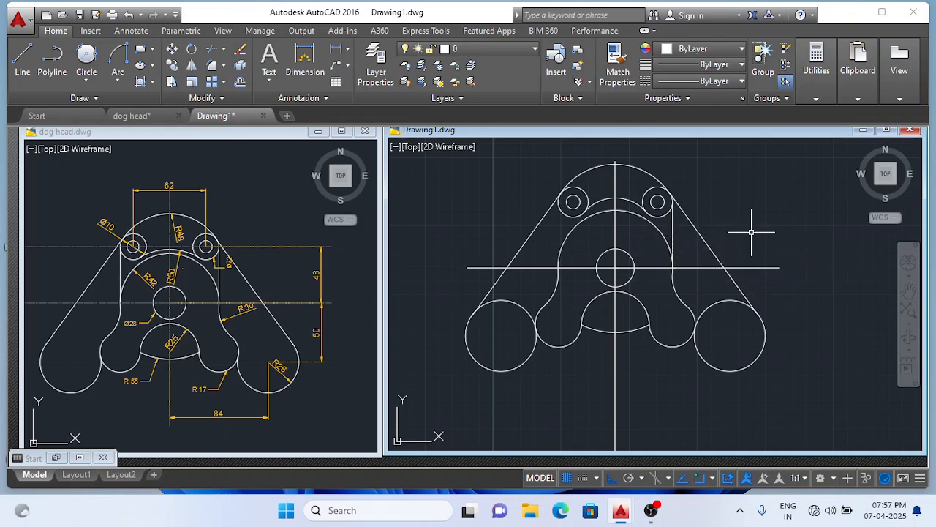
Draw the matching vertical line from the outer side of the upper left diameter 22 circle down to the radius 42 arc's left end.
click(21, 59)
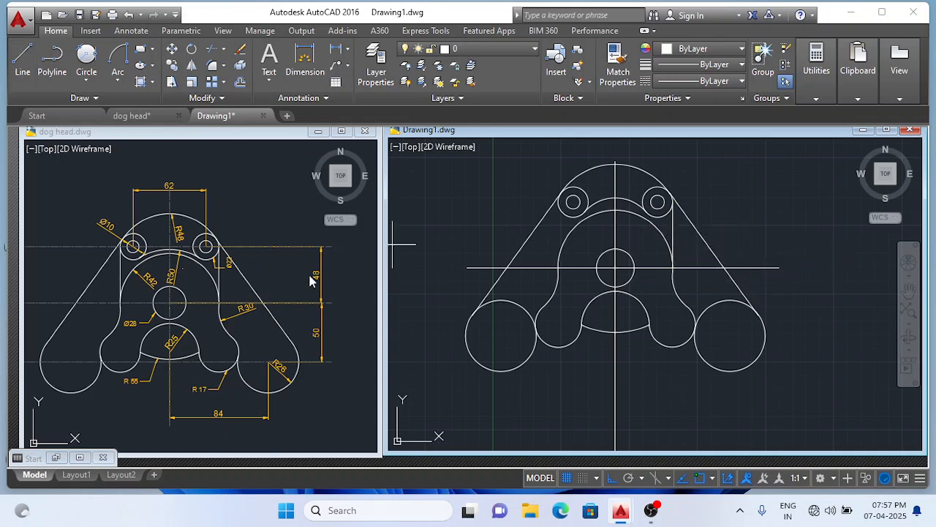
click(573, 201)
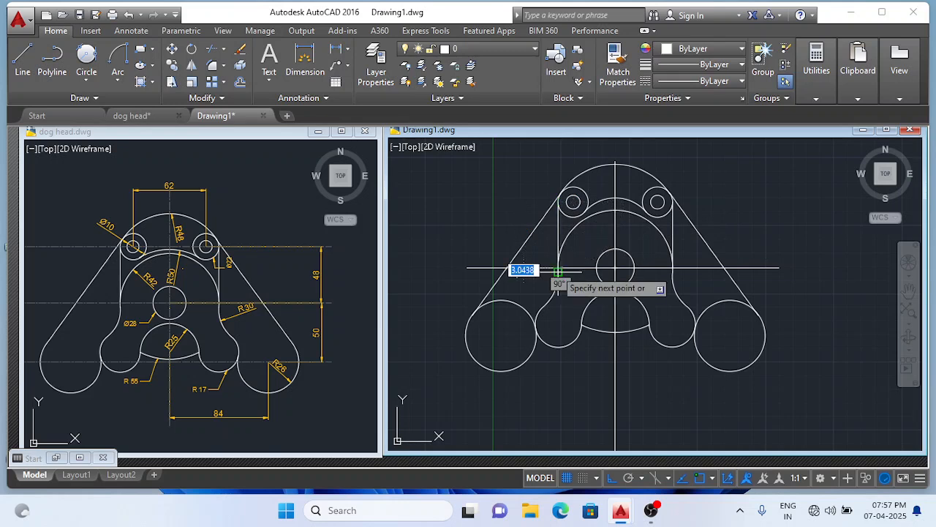
key(Escape)
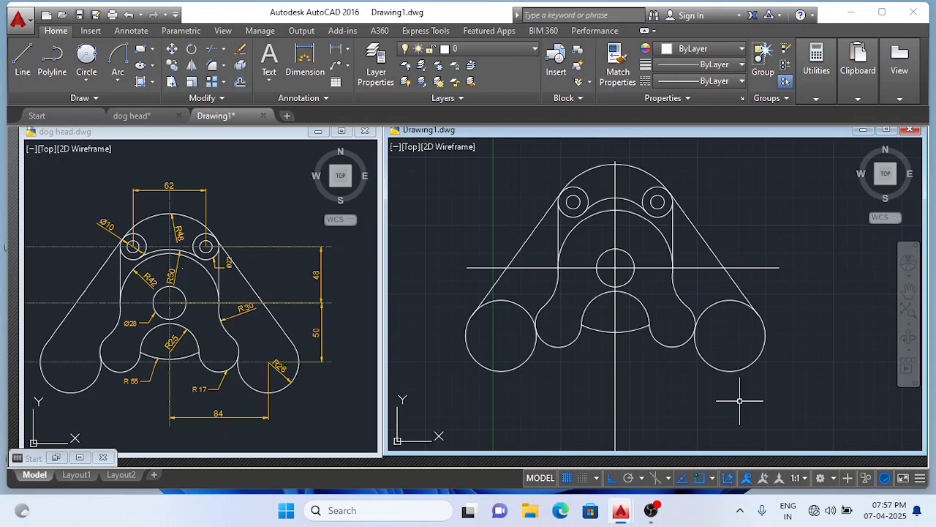
Trim the inner upper portions of both large lower circles between the outer tangent lines and the adjoining radius 17 lobes.
scroll(739, 400, down, 2)
scroll(734, 404, up, 2)
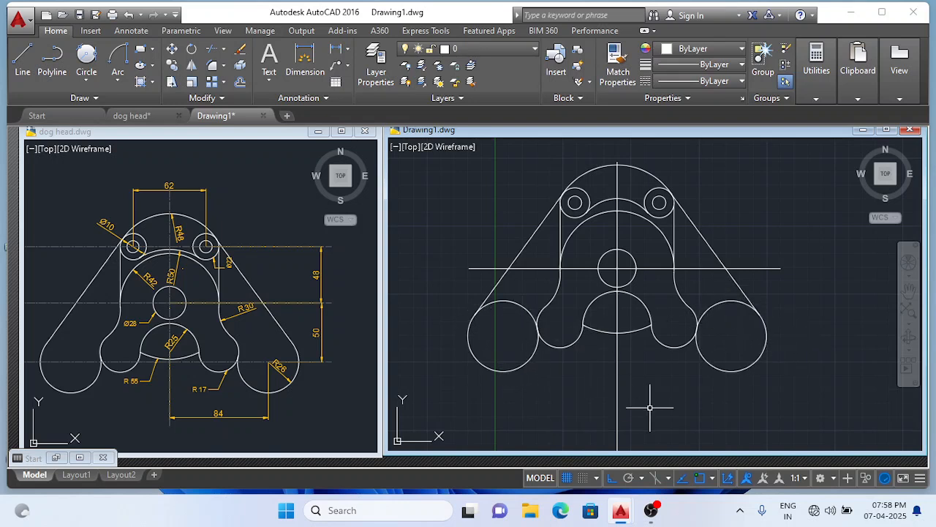
text(tr)
key(Return)
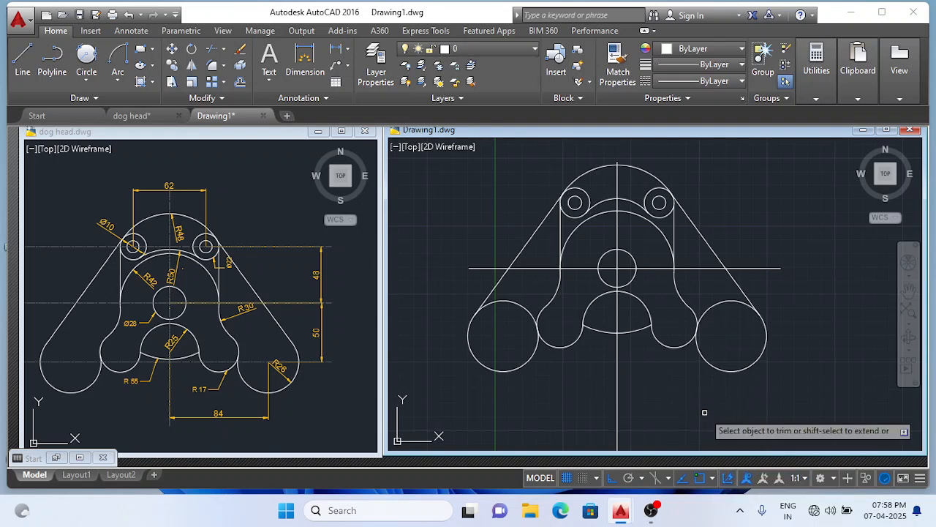
click(718, 305)
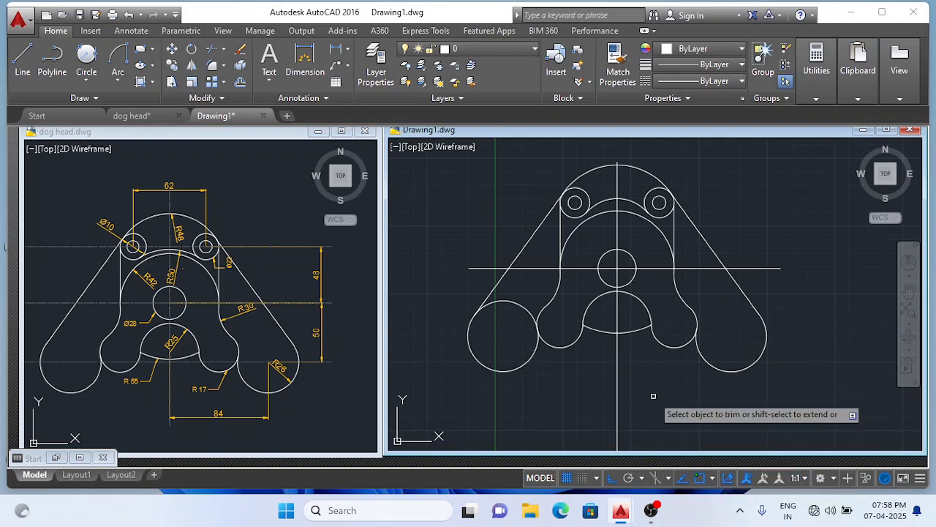
click(505, 299)
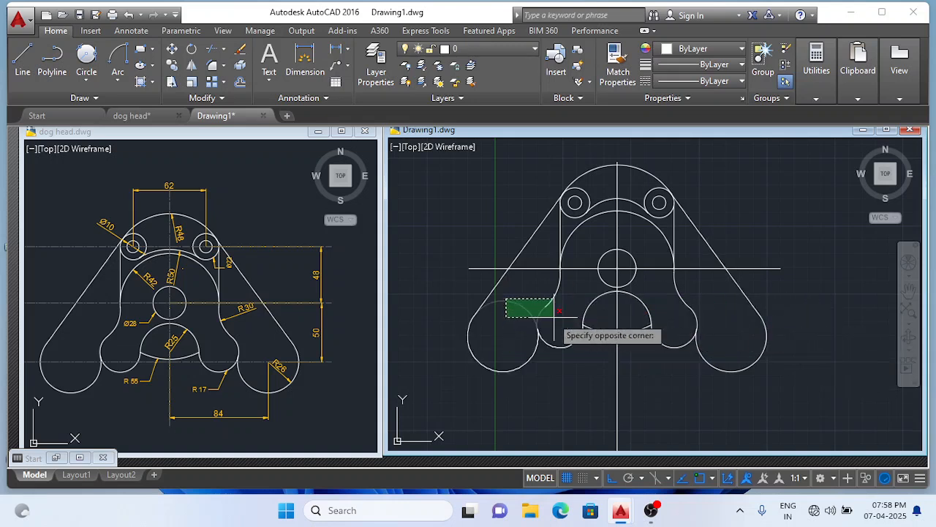
click(519, 303)
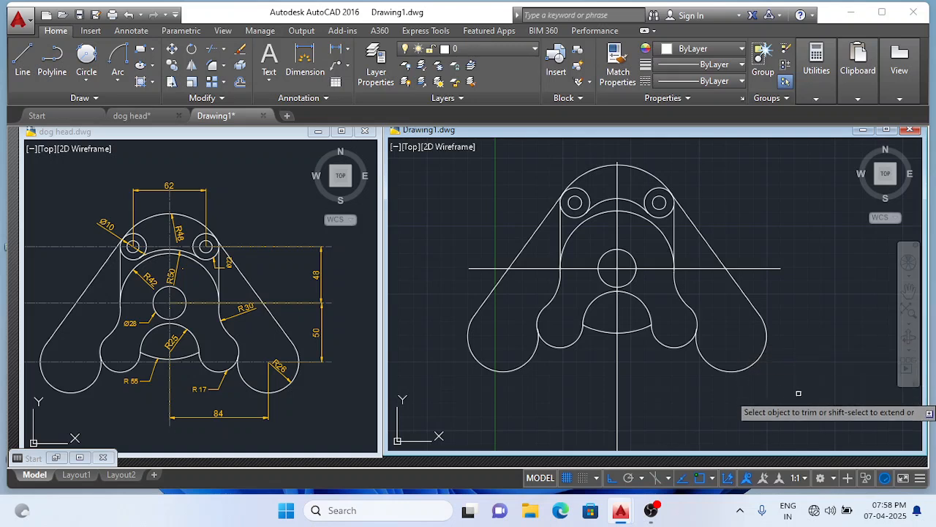
key(Escape)
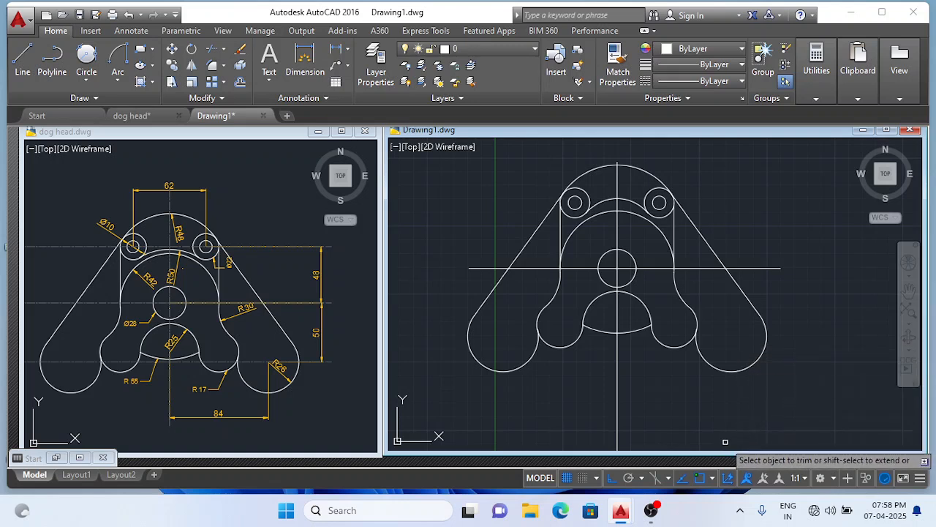